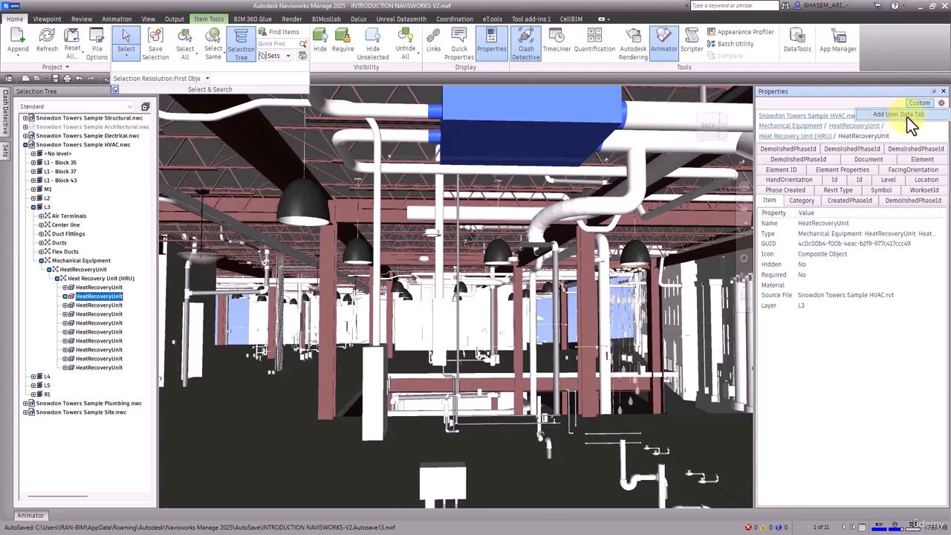
Add an empty User Data tab to the selected HeatRecoveryUnit and view it
click(900, 117)
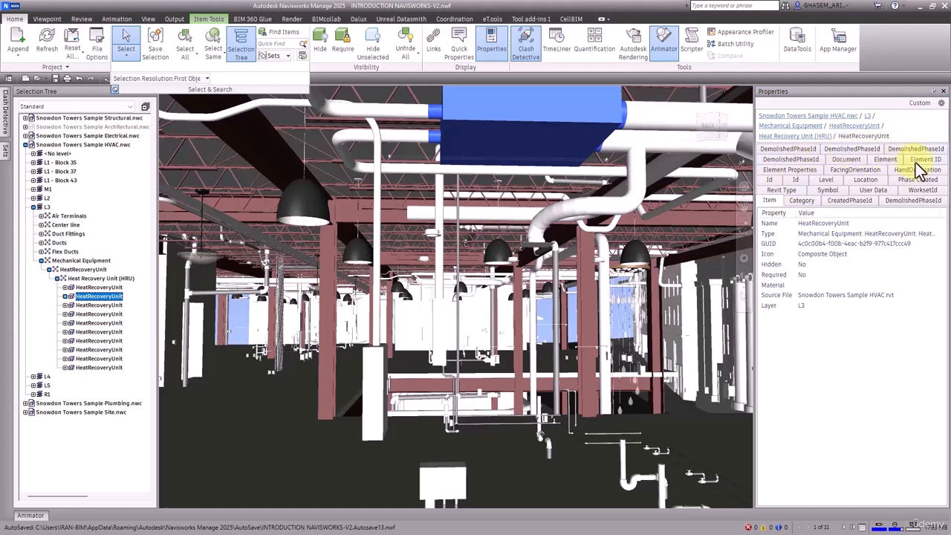
click(873, 192)
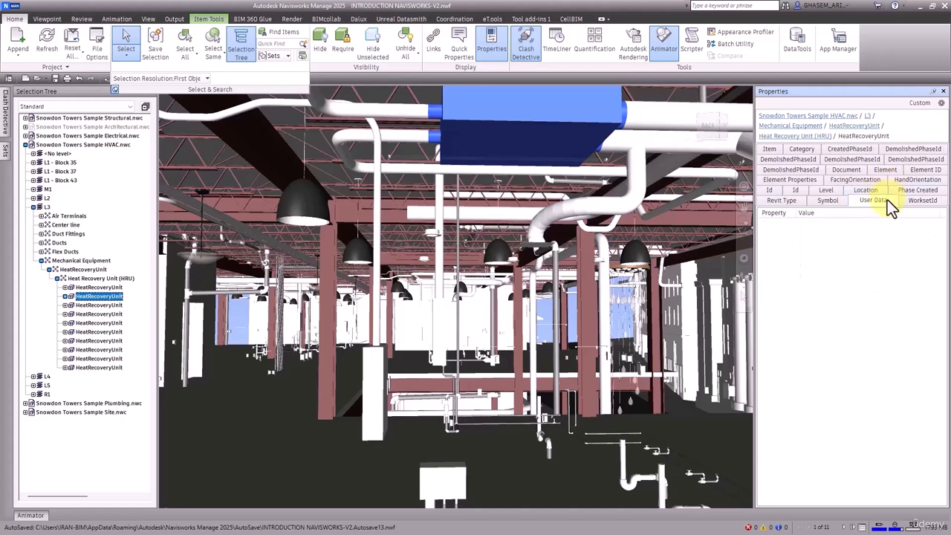
click(919, 103)
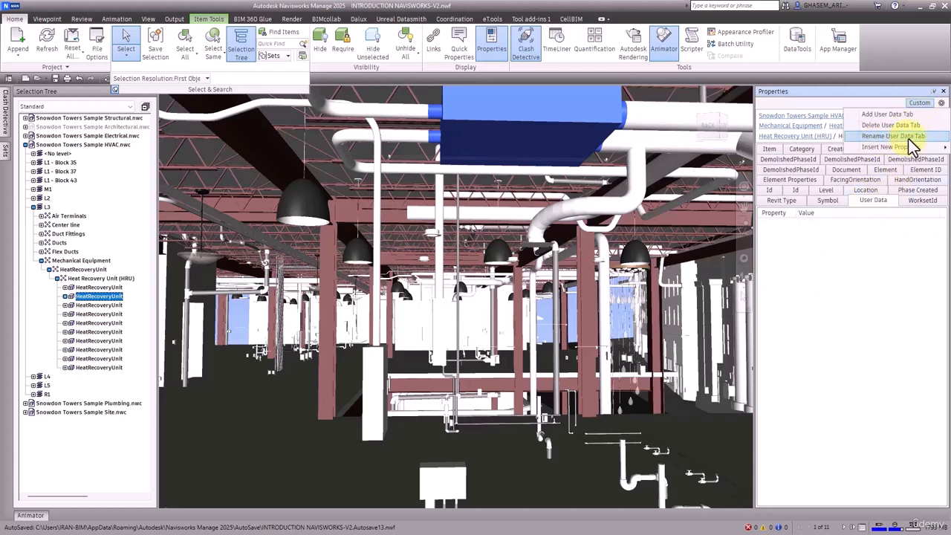
Rename the new User Data tab to 'Installation Informational' and view its empty property list
click(908, 139)
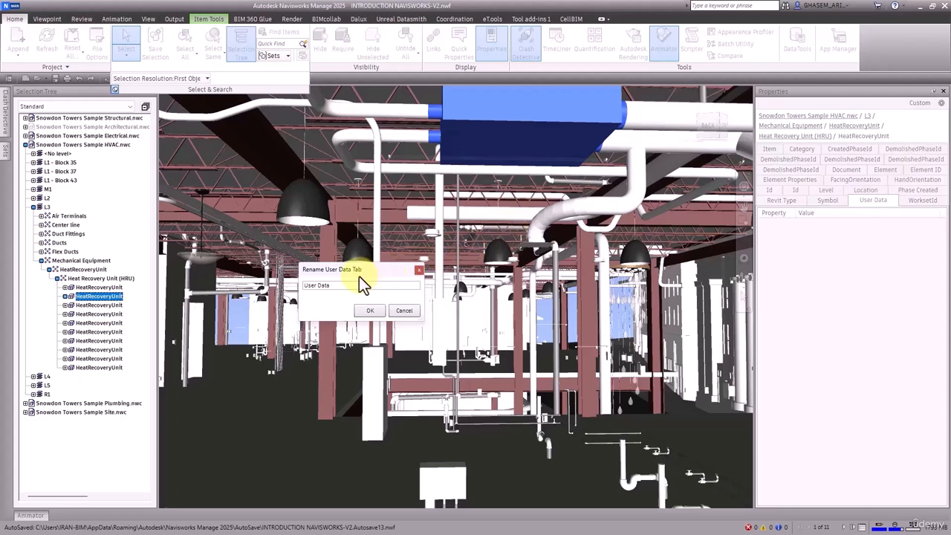
drag(359, 276, 474, 268)
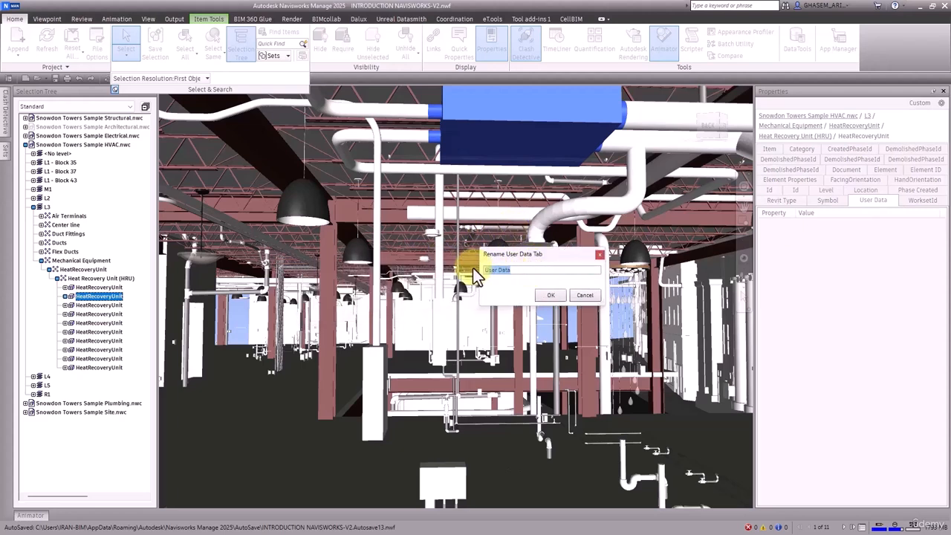
text(Installation Informa)
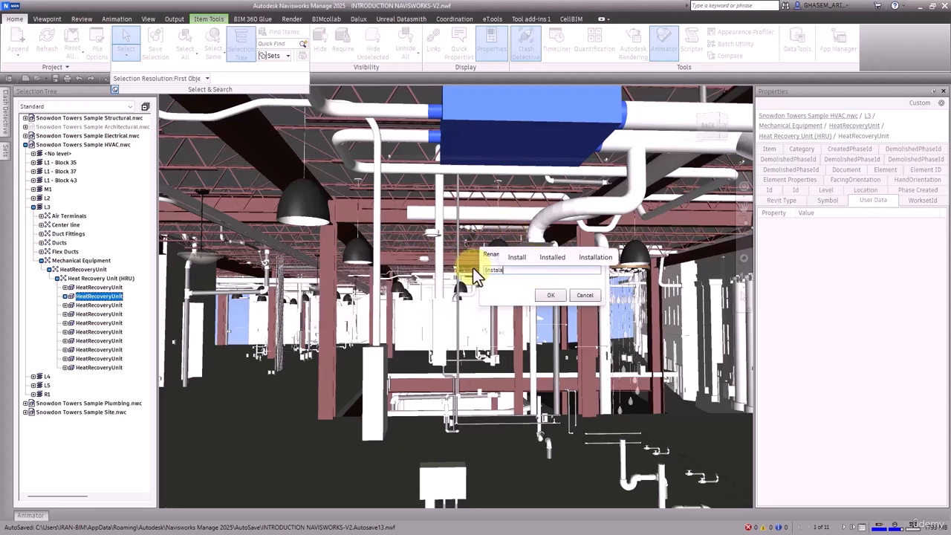
text(tional)
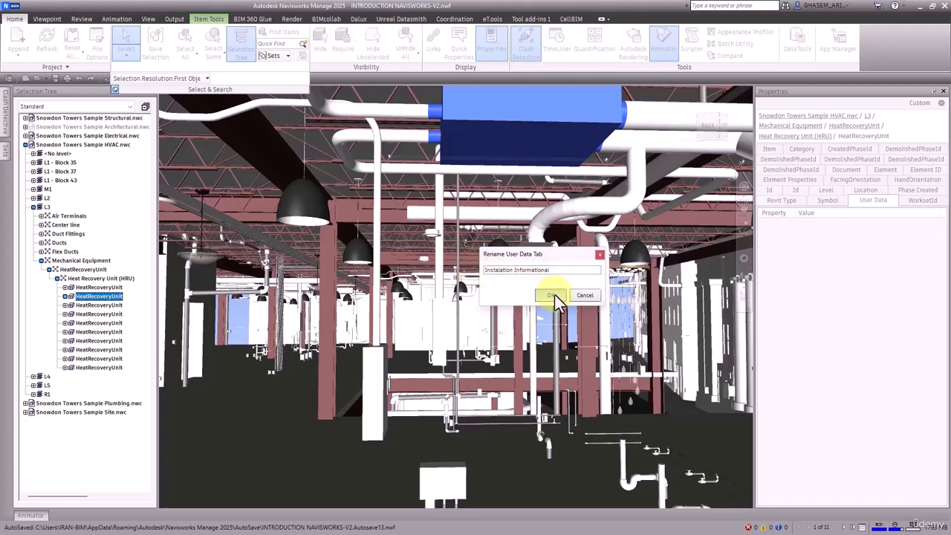
click(552, 295)
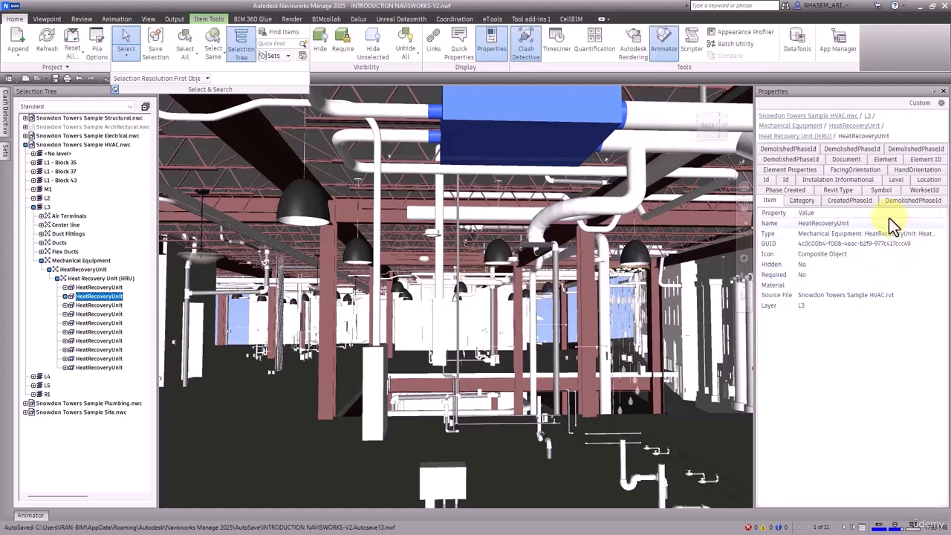
click(827, 181)
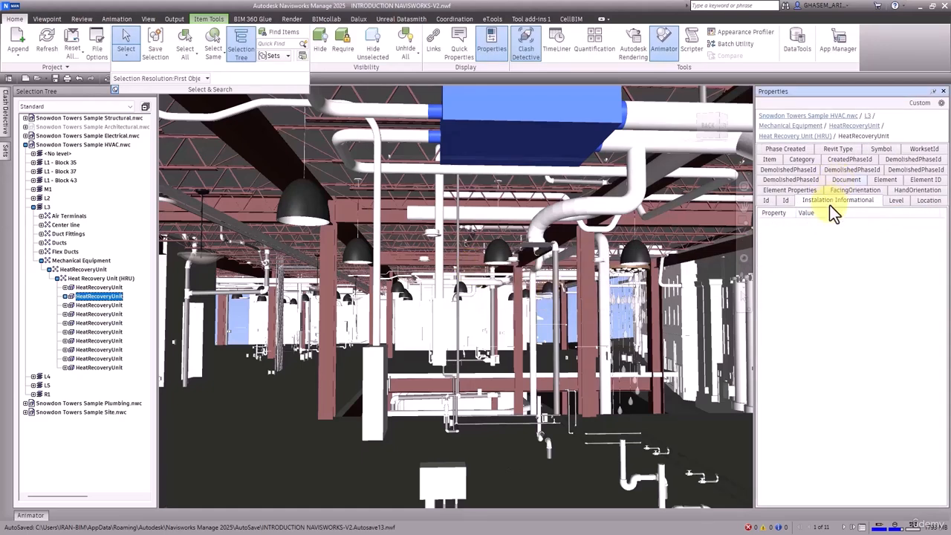
Insert a new string property named 'Contractor Name' into the tab
drag(797, 212, 811, 212)
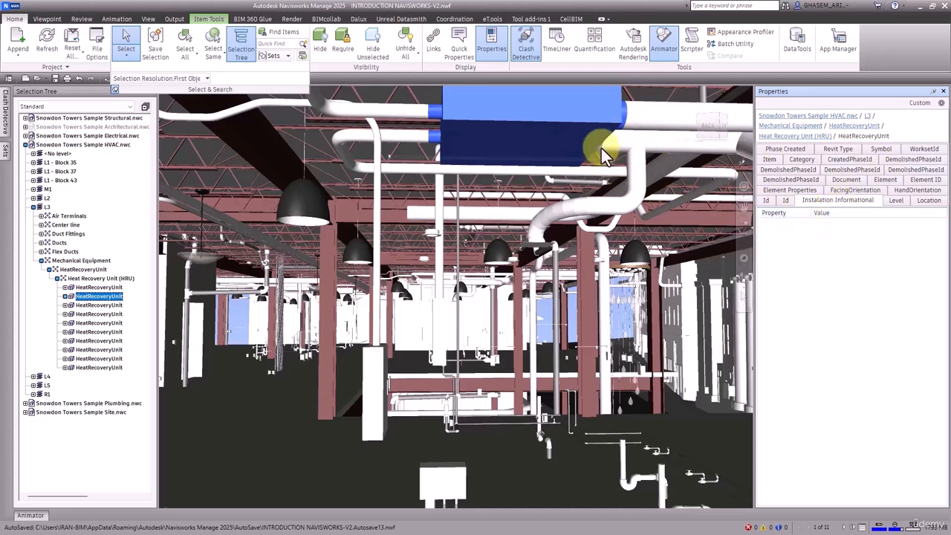
click(924, 104)
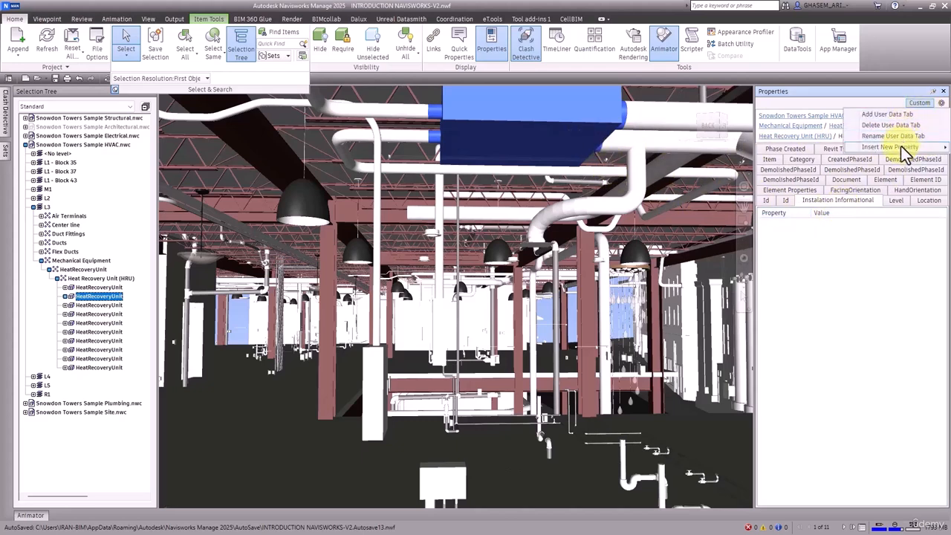
mouse_move(874, 150)
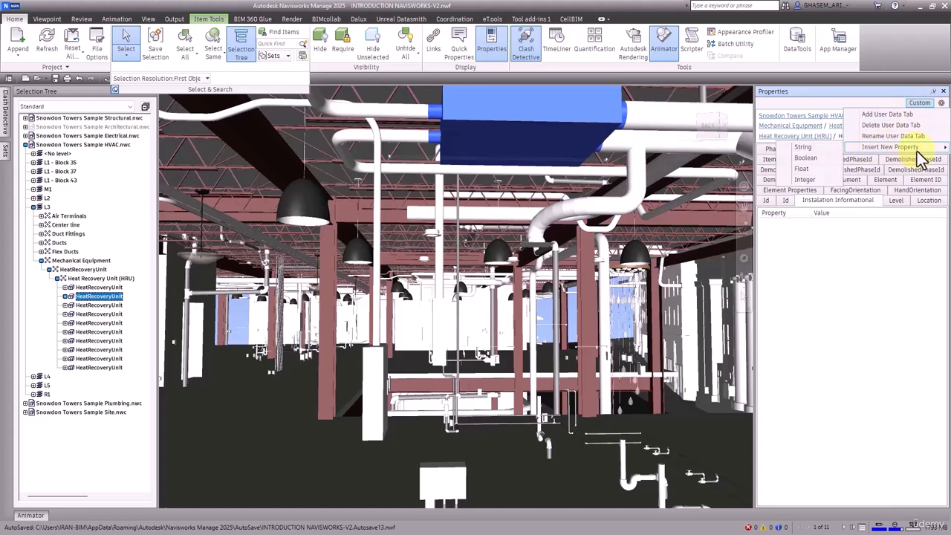
click(814, 151)
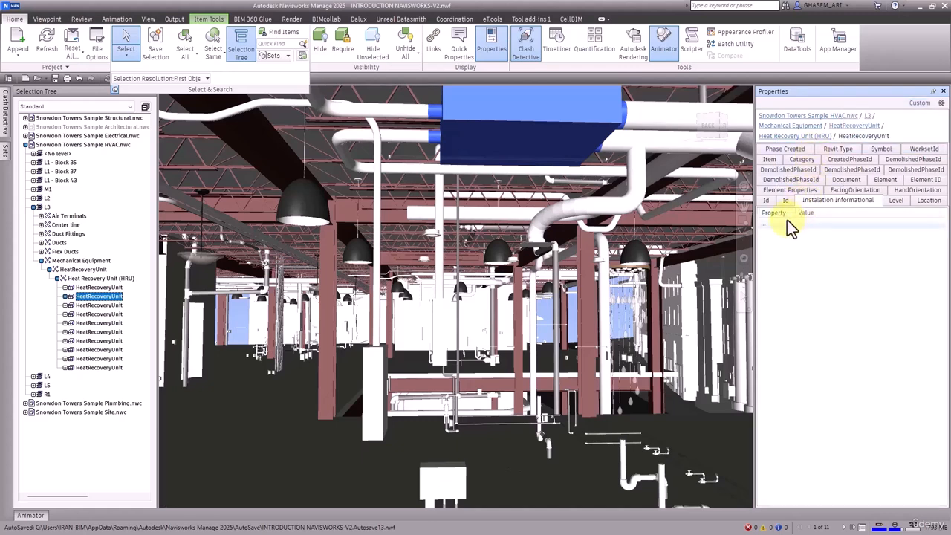
drag(794, 214, 807, 214)
right_click(769, 226)
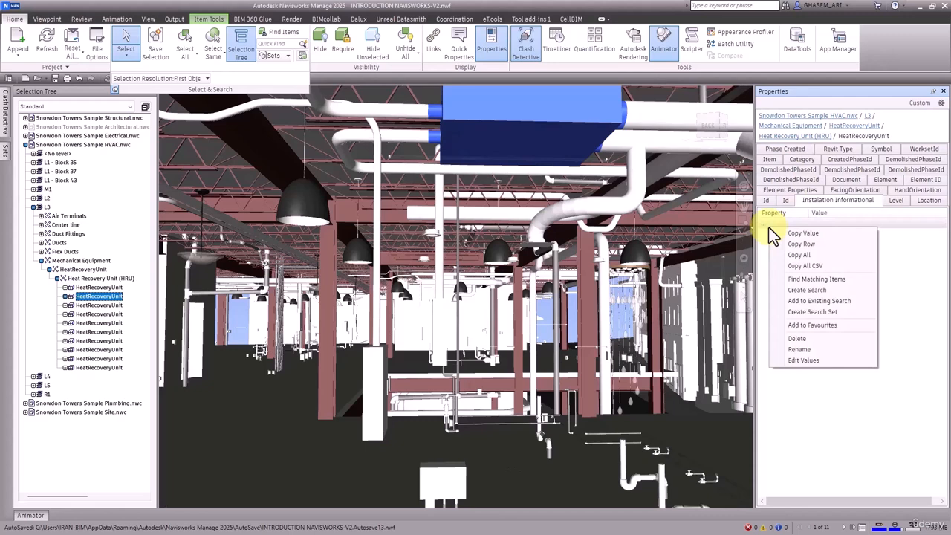
click(801, 350)
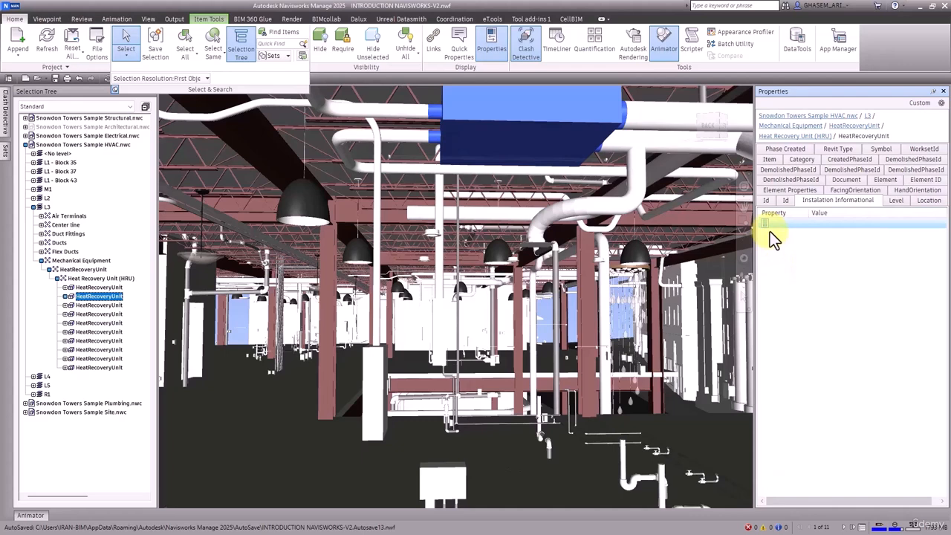
text(Contractor)
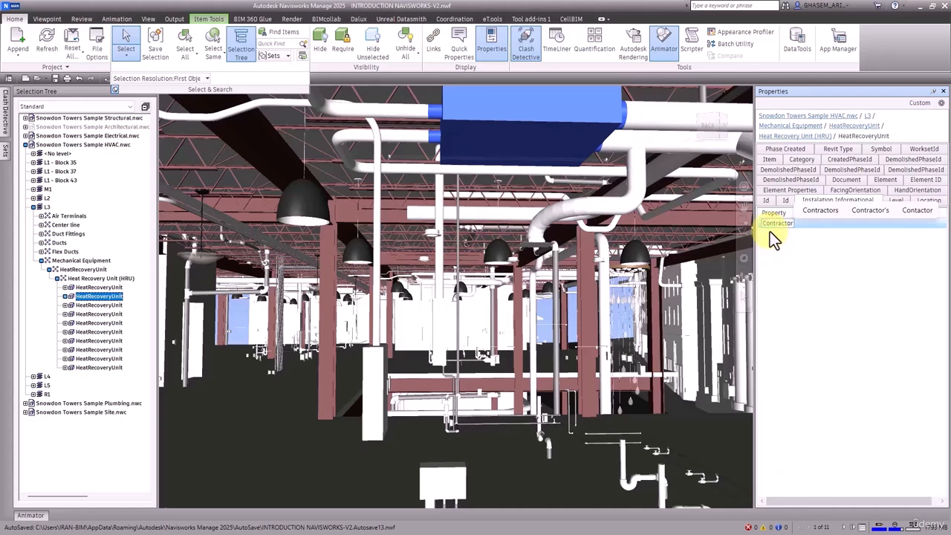
text( Name)
key(Return)
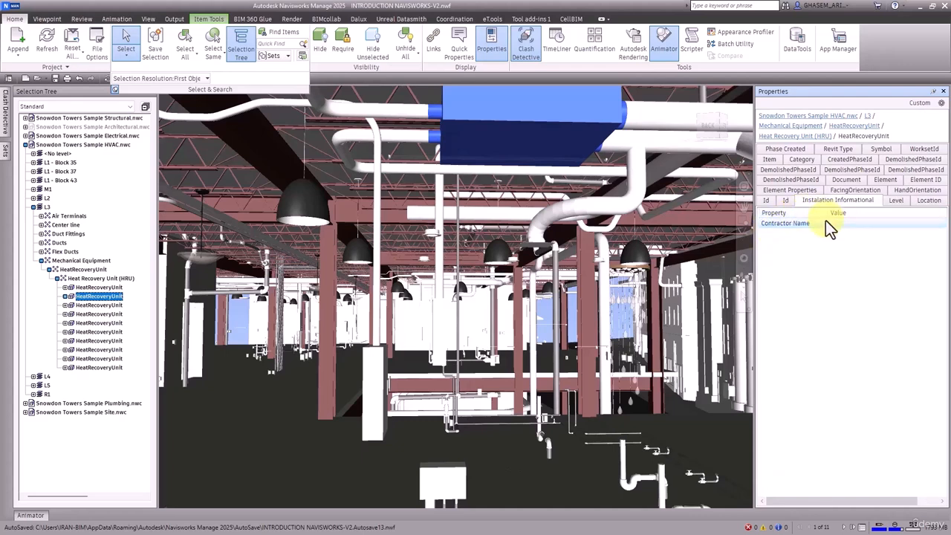
Set the Contractor Name value to 'Autodesk'
right_click(886, 224)
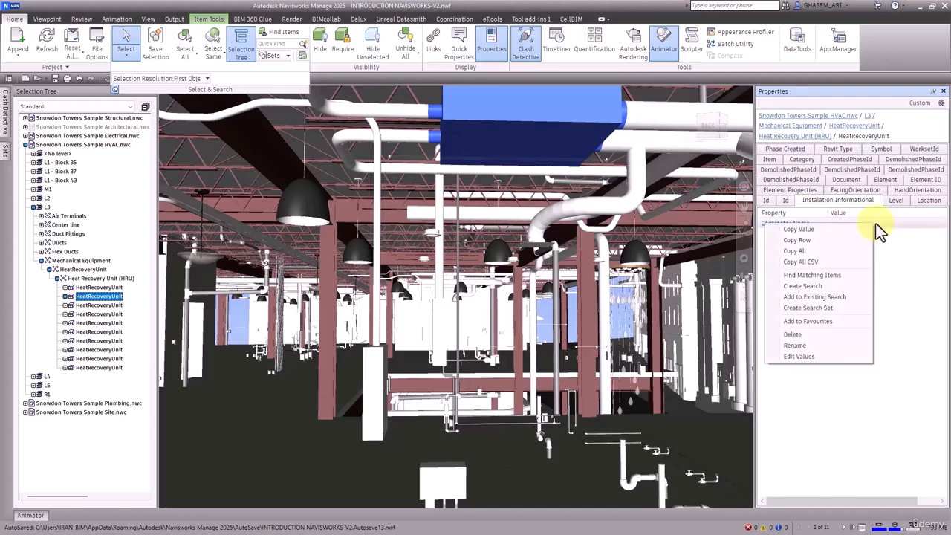
click(833, 355)
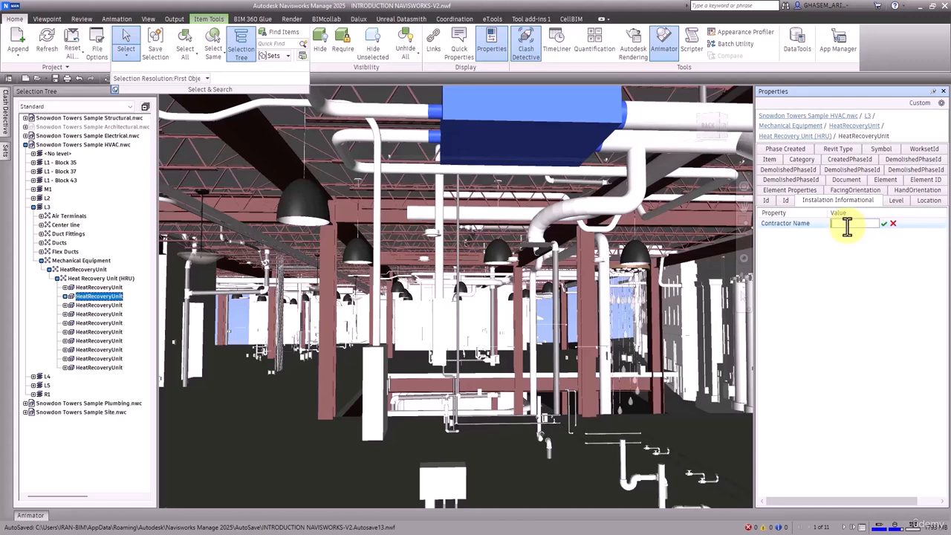
text(Autodesk)
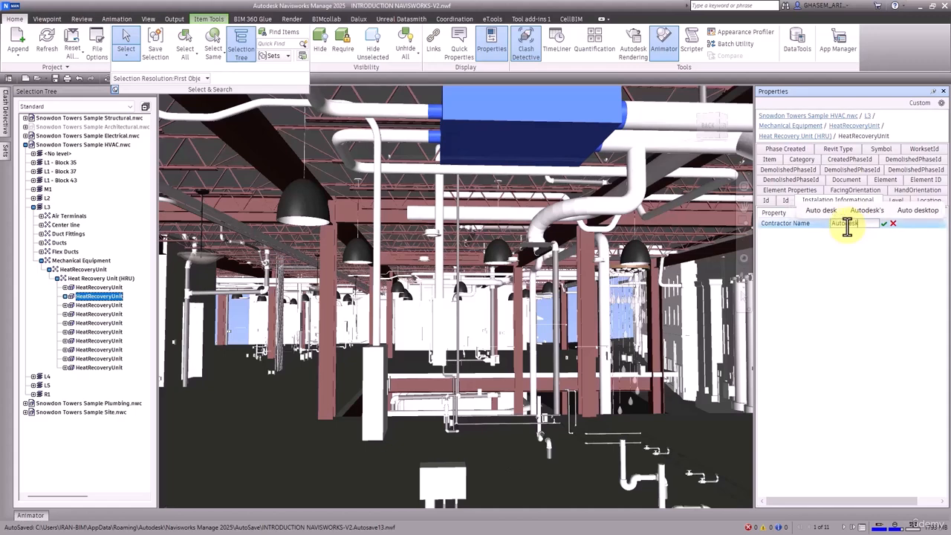
key(Return)
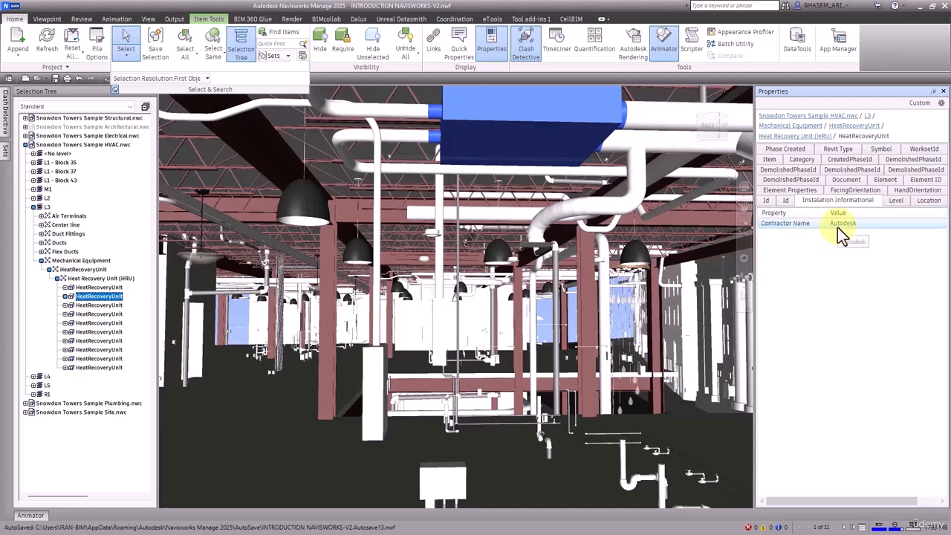
Insert a new yes/no property named 'Is Check?' into the tab
click(920, 103)
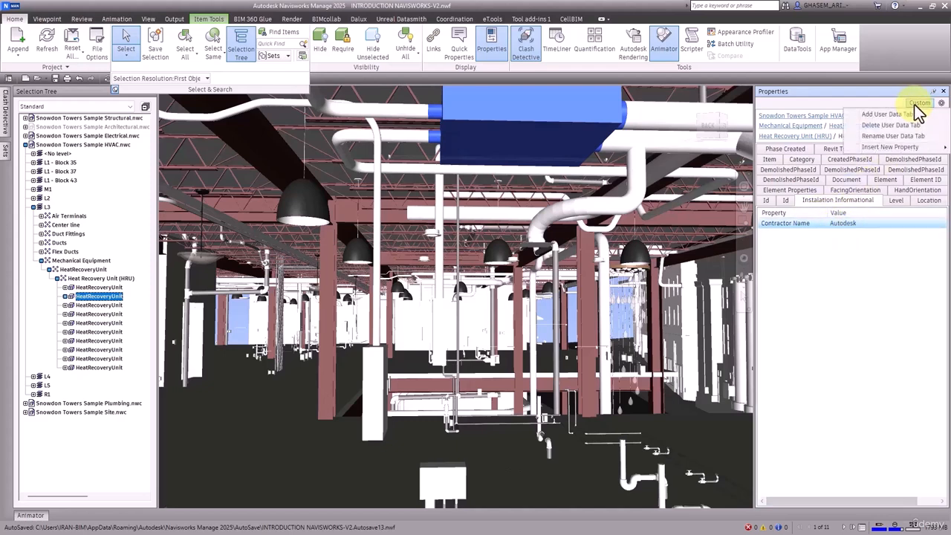
mouse_move(903, 146)
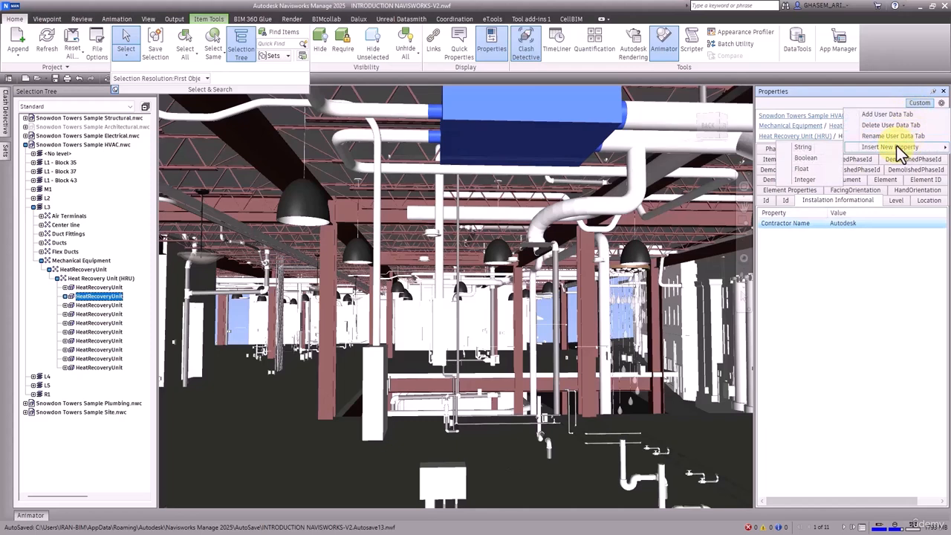
click(813, 157)
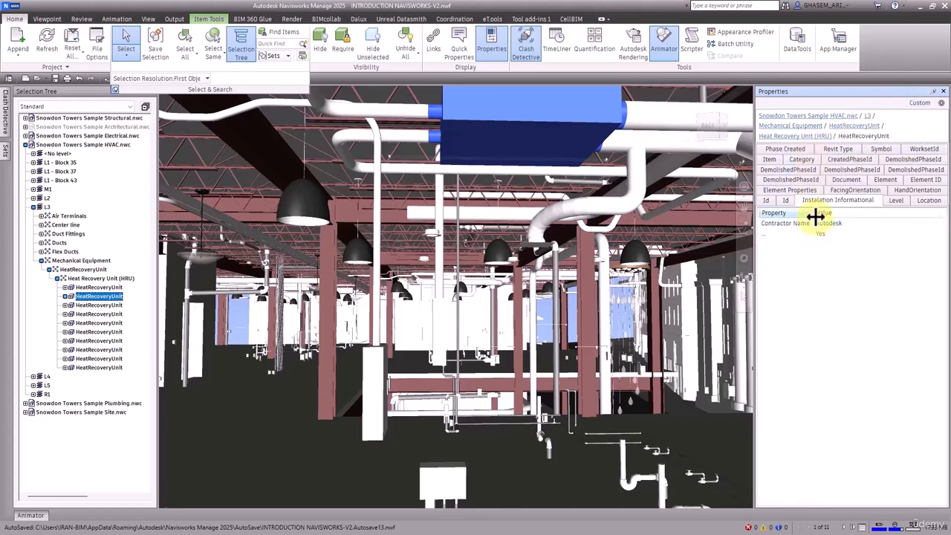
drag(815, 216, 837, 216)
right_click(775, 236)
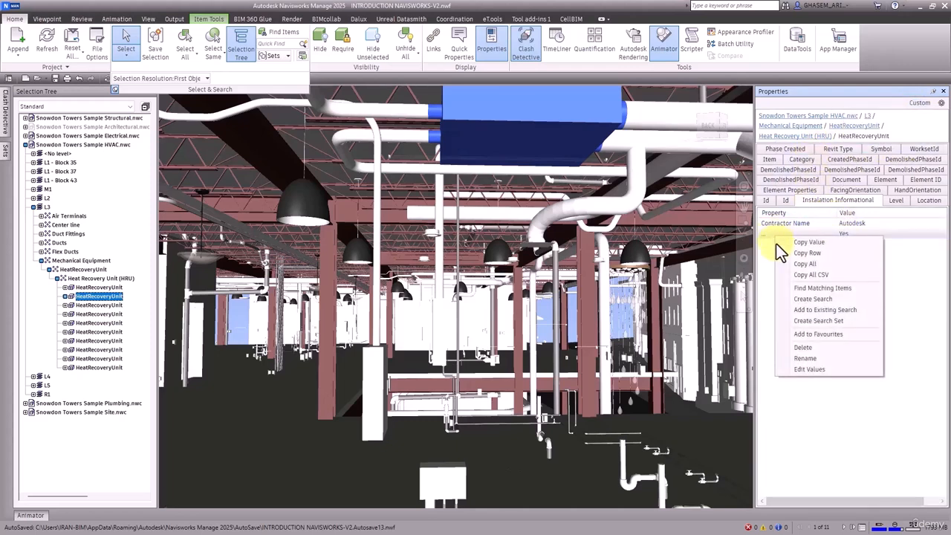
click(807, 368)
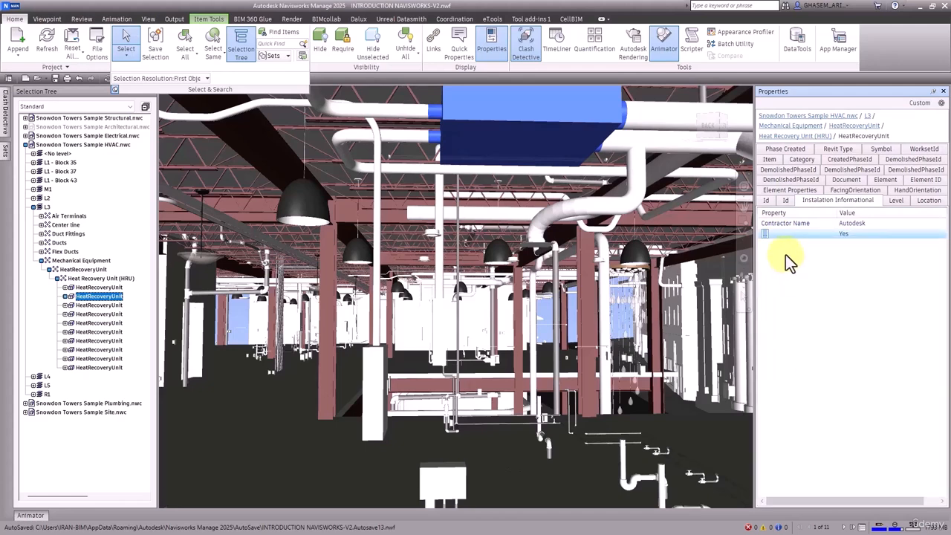
text(Is Check?)
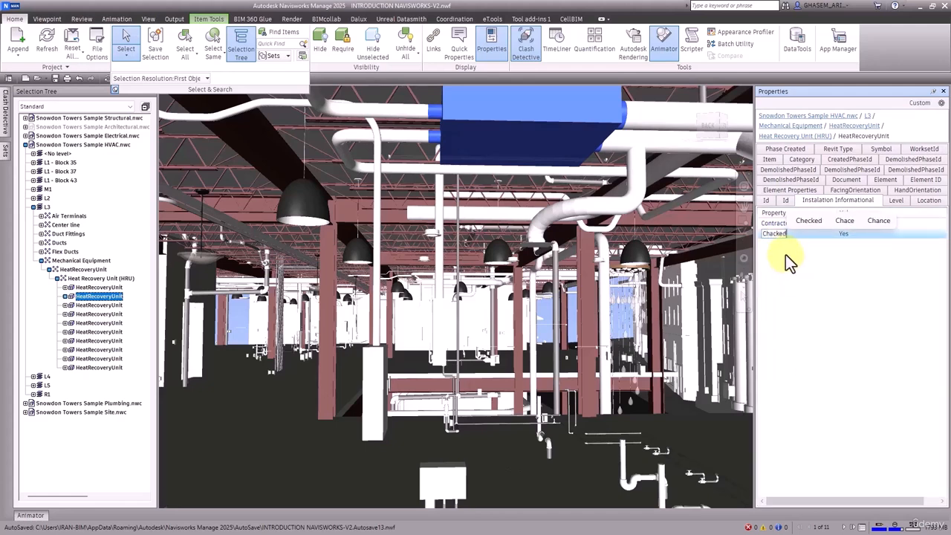
key(Return)
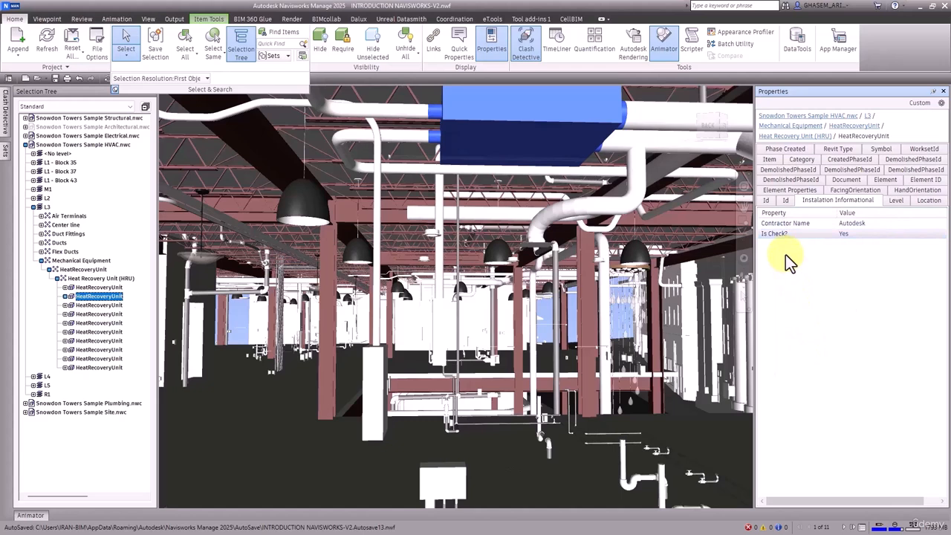
Set the Is Check? value to Yes
right_click(844, 233)
click(803, 365)
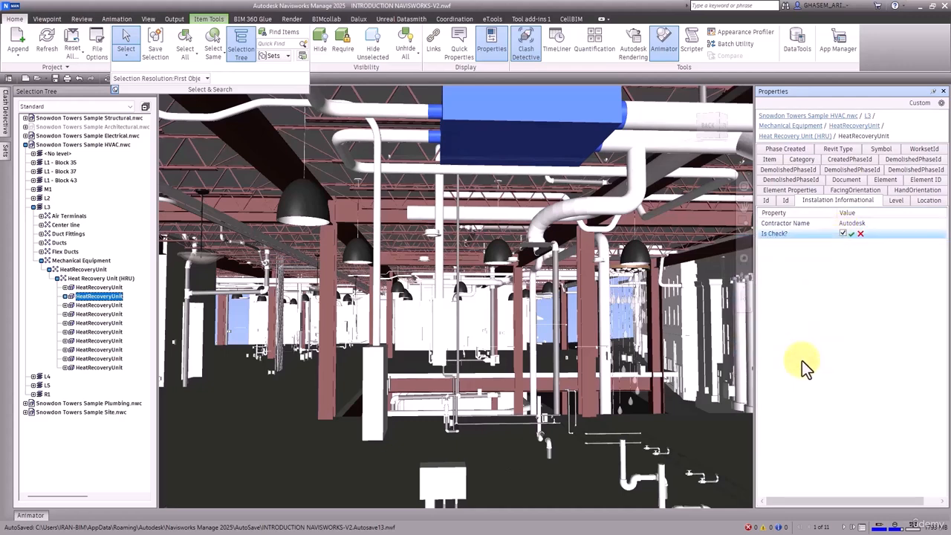
click(850, 234)
right_click(849, 236)
click(801, 369)
click(852, 234)
Insert a new float property named 'Elevation From Floor', valued 0.000
click(920, 103)
mouse_move(911, 149)
click(809, 169)
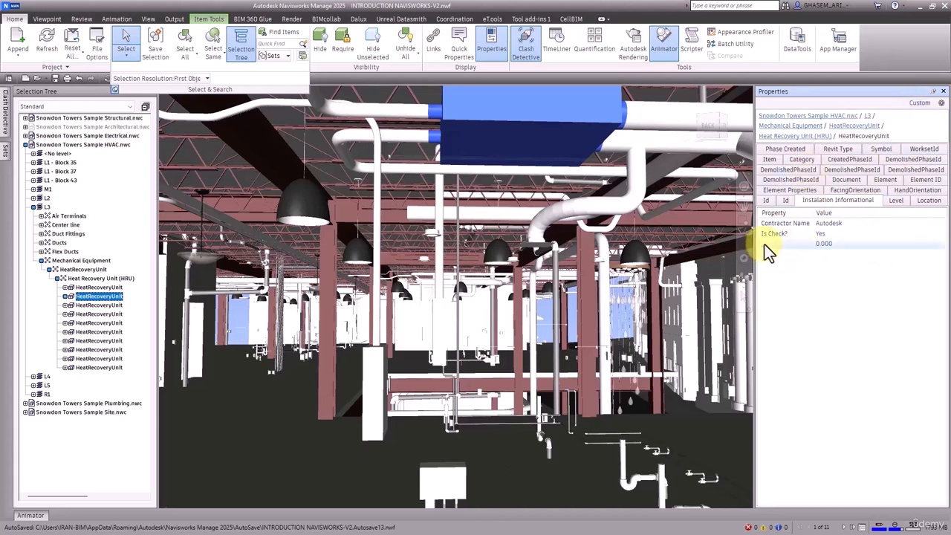
right_click(767, 244)
click(802, 367)
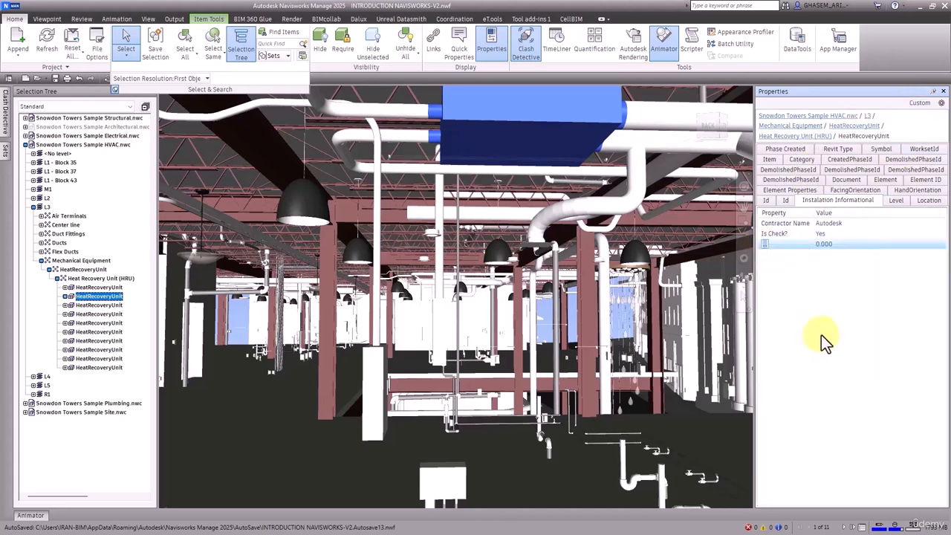
text(Elevation Fro)
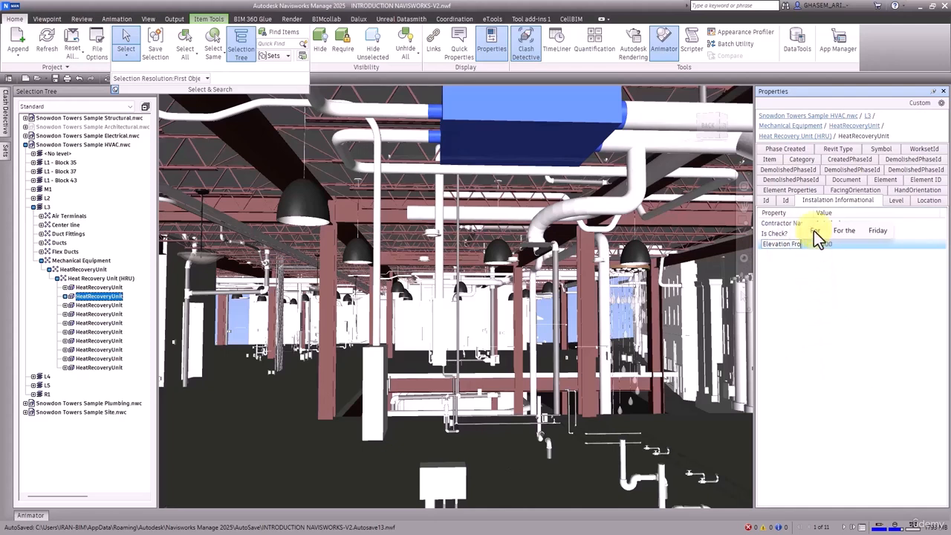
text(m Floor)
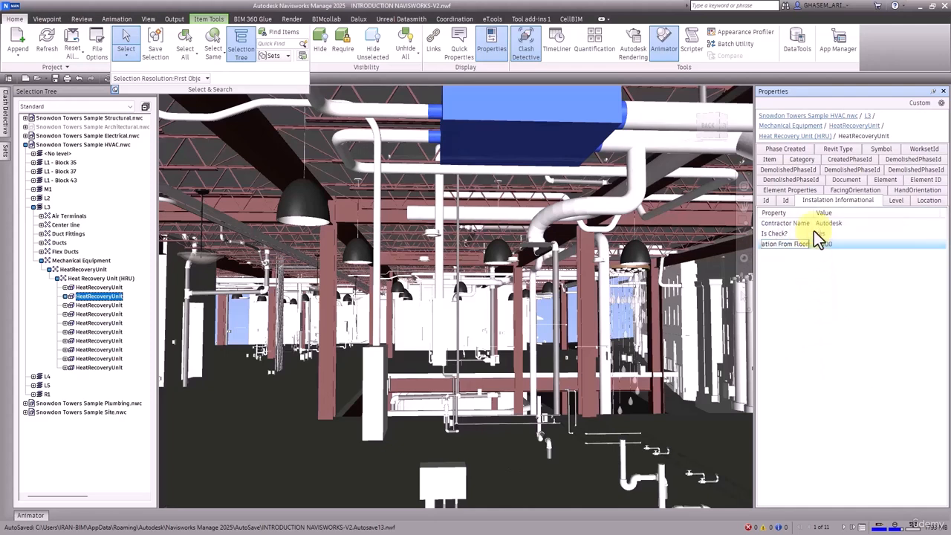
key(Return)
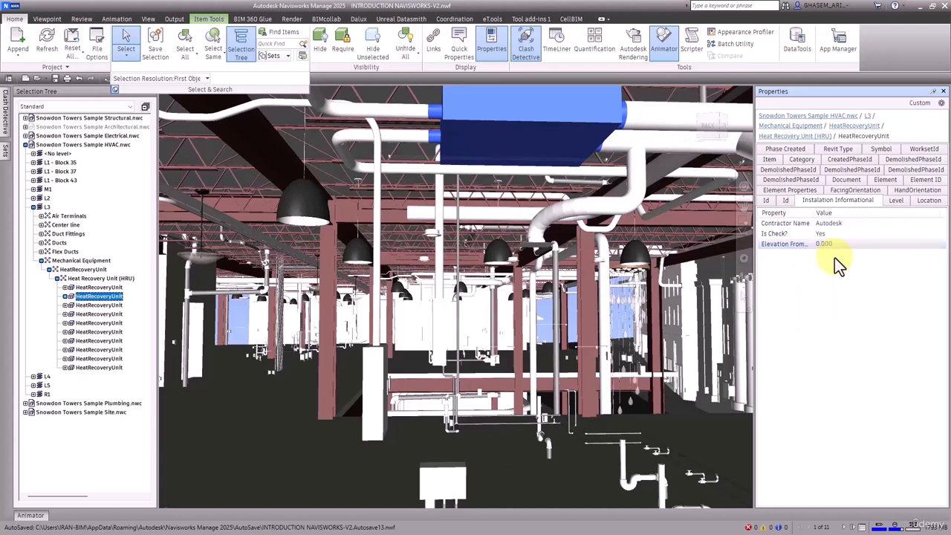
Begin editing the Elevation From Floor value, then cancel and deselect the unit
right_click(826, 245)
click(856, 379)
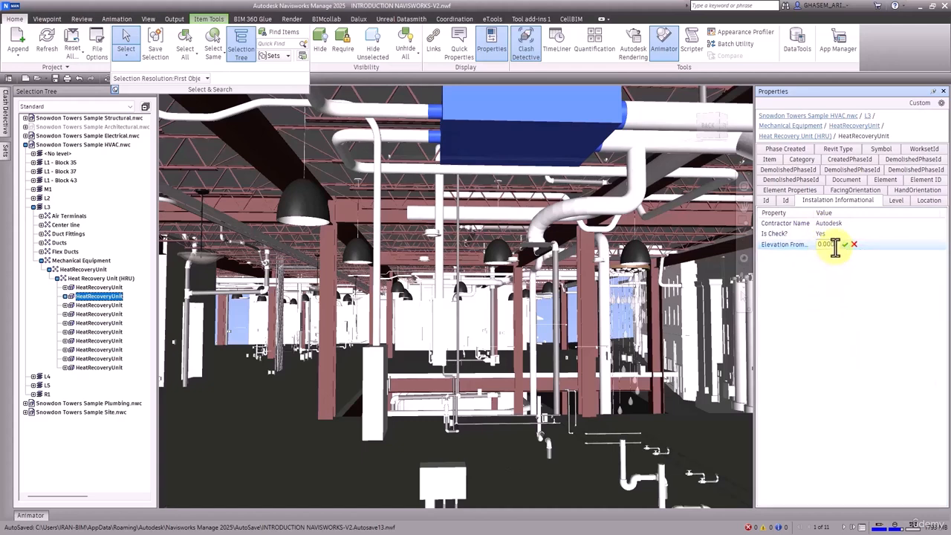
drag(835, 246, 815, 244)
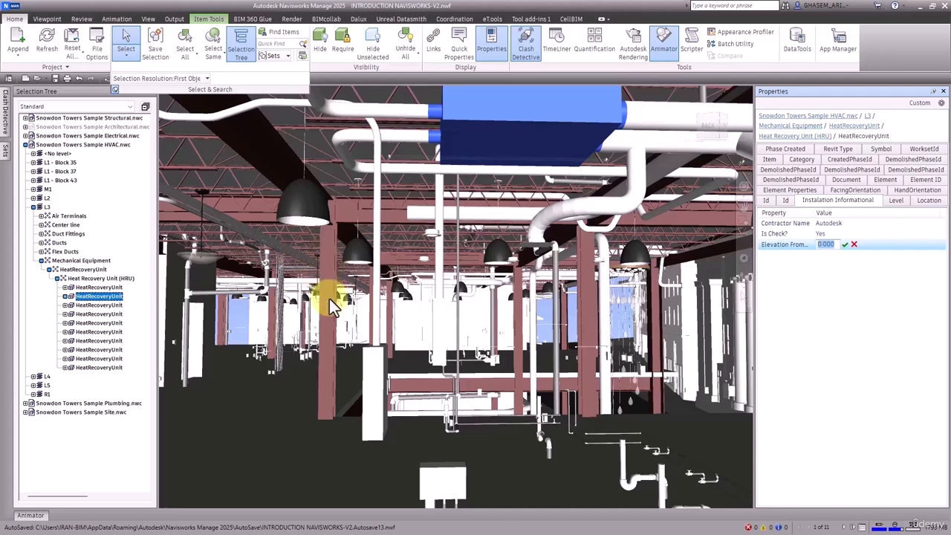
key(Escape)
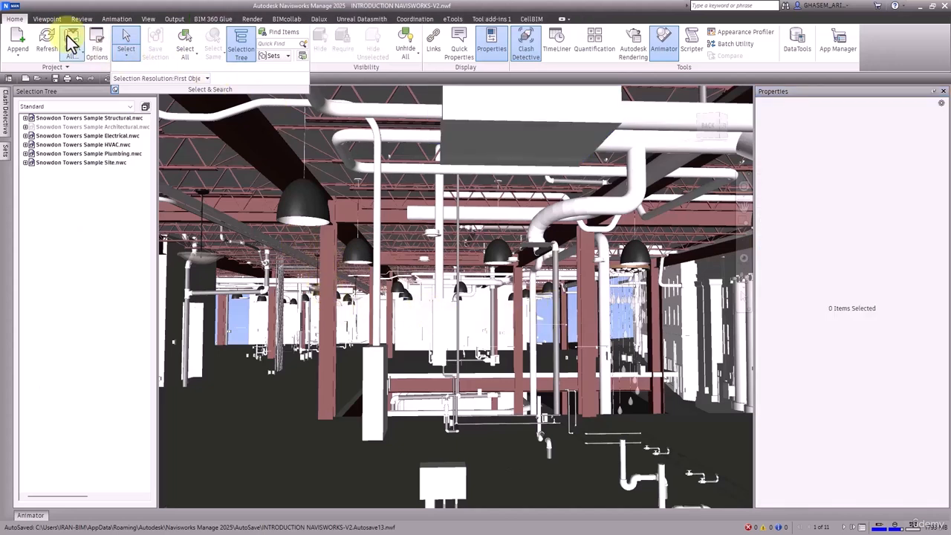
Choose Point to Point measuring with an axis lock from the Review ribbon
click(51, 19)
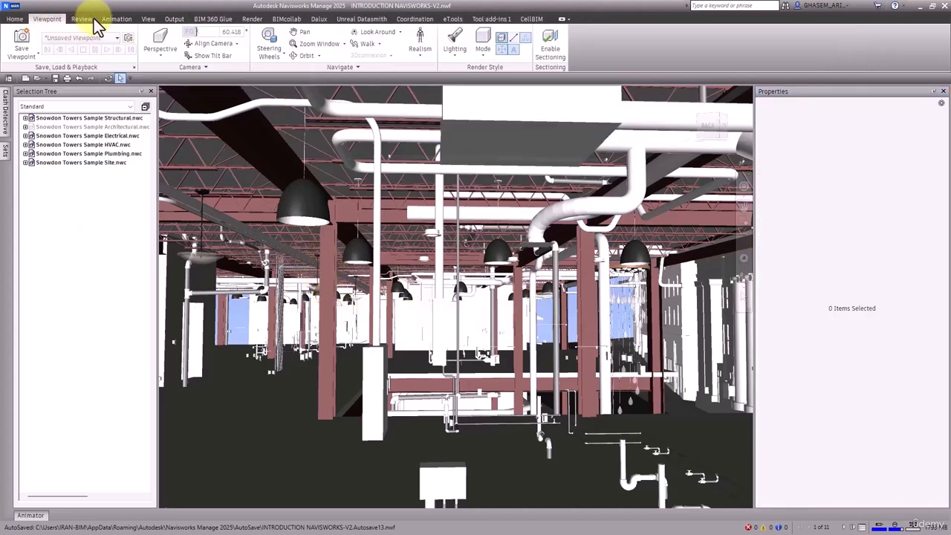
click(91, 20)
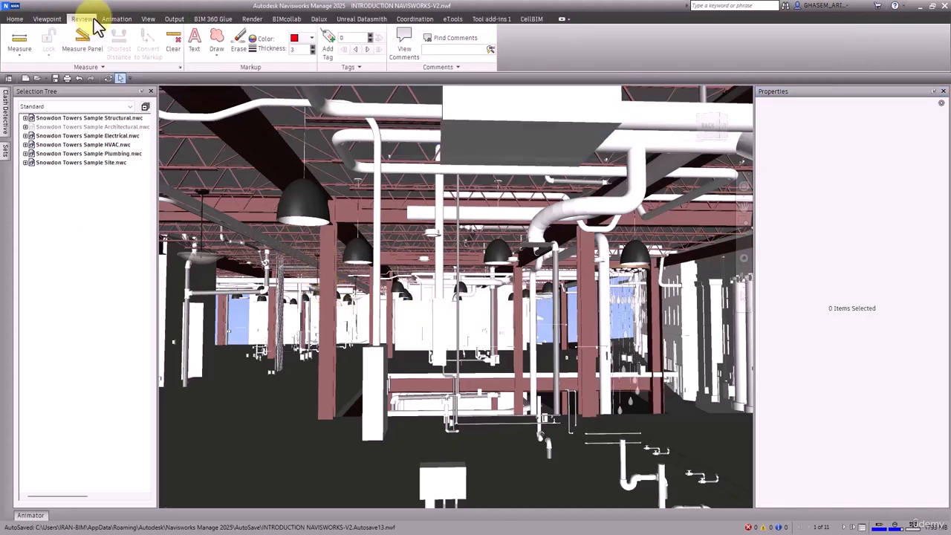
click(20, 51)
click(25, 76)
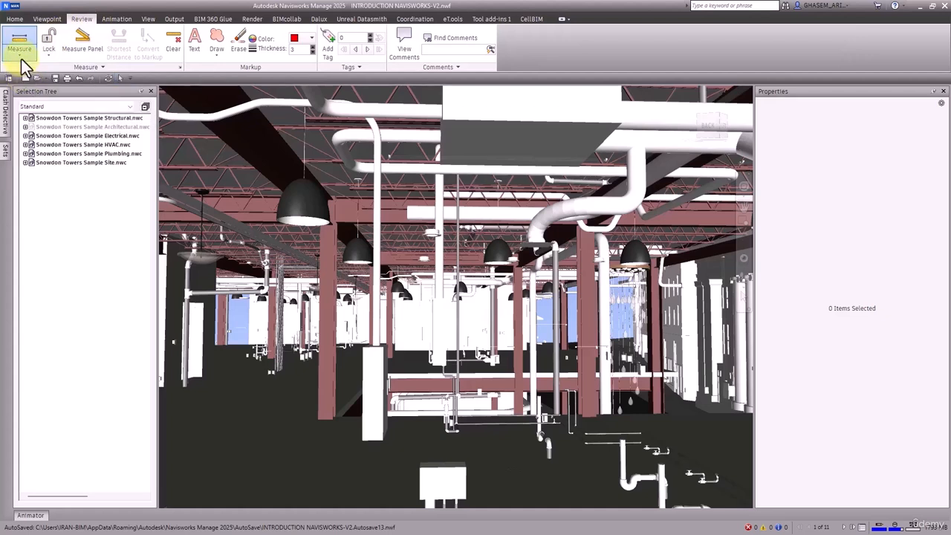
click(20, 52)
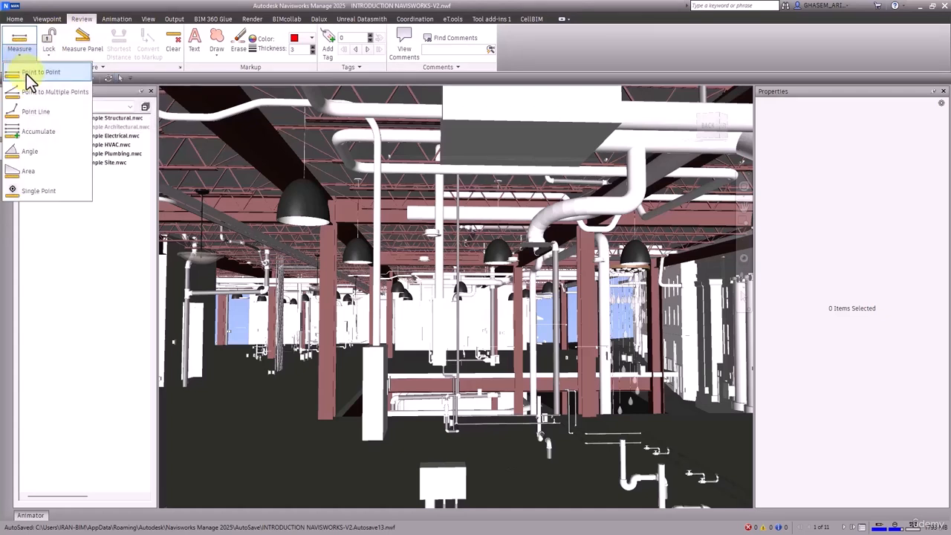
click(30, 75)
click(53, 55)
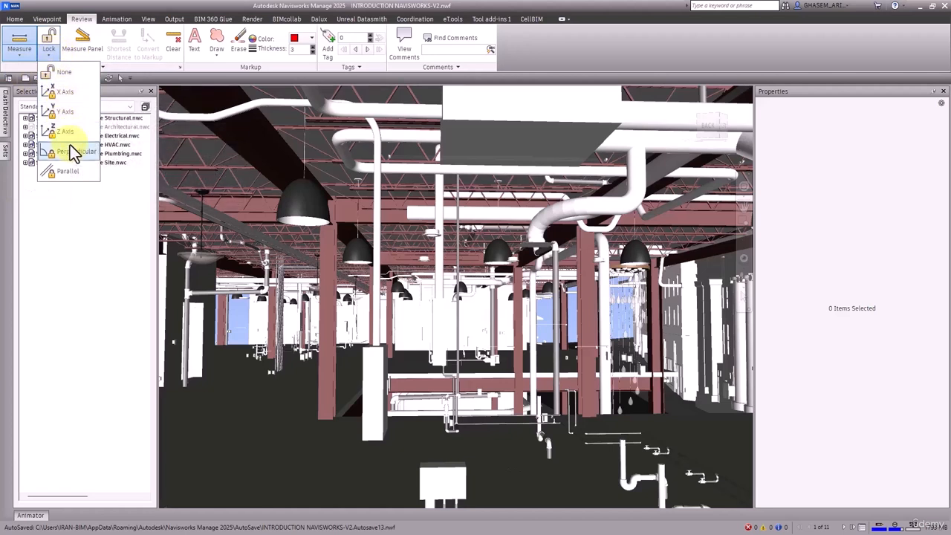
click(64, 113)
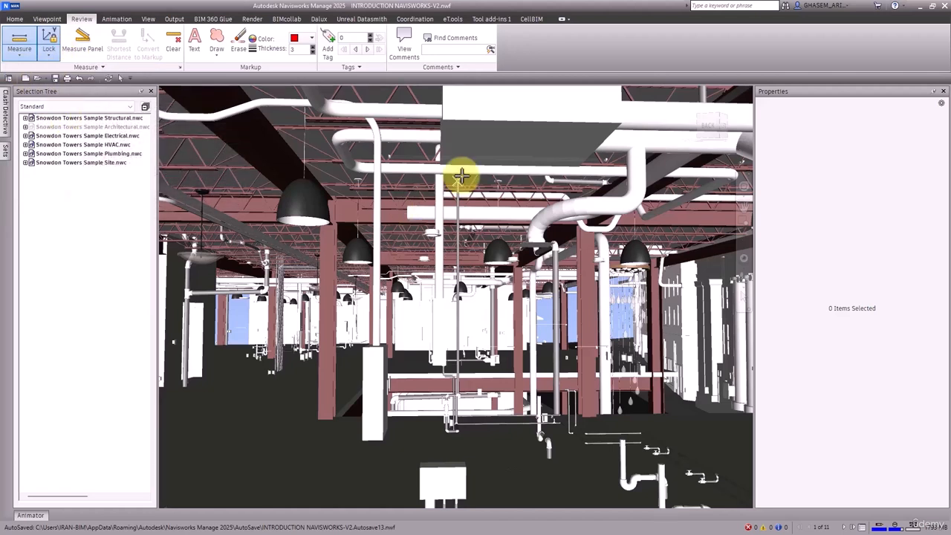
Measure Z-locked from the unit down to the floor, giving 3.095 m
click(495, 142)
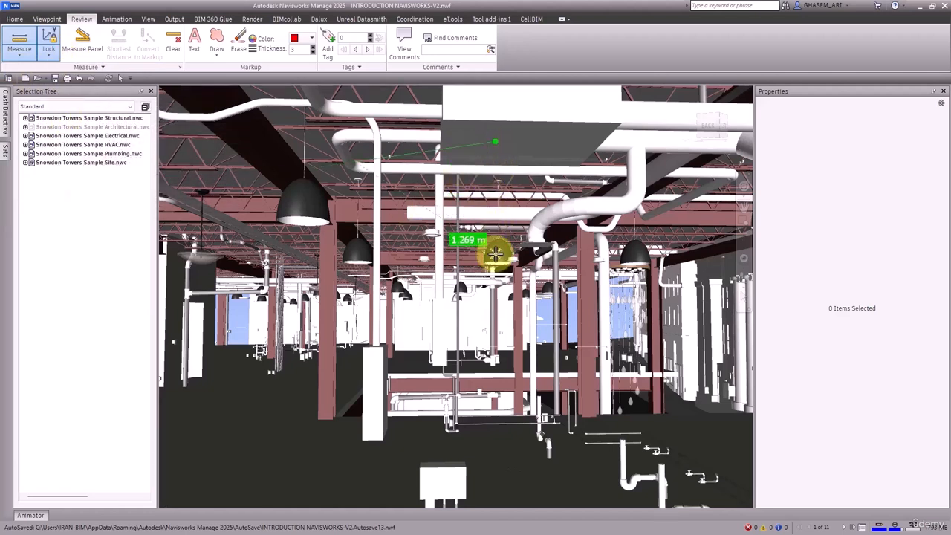
click(46, 50)
click(64, 90)
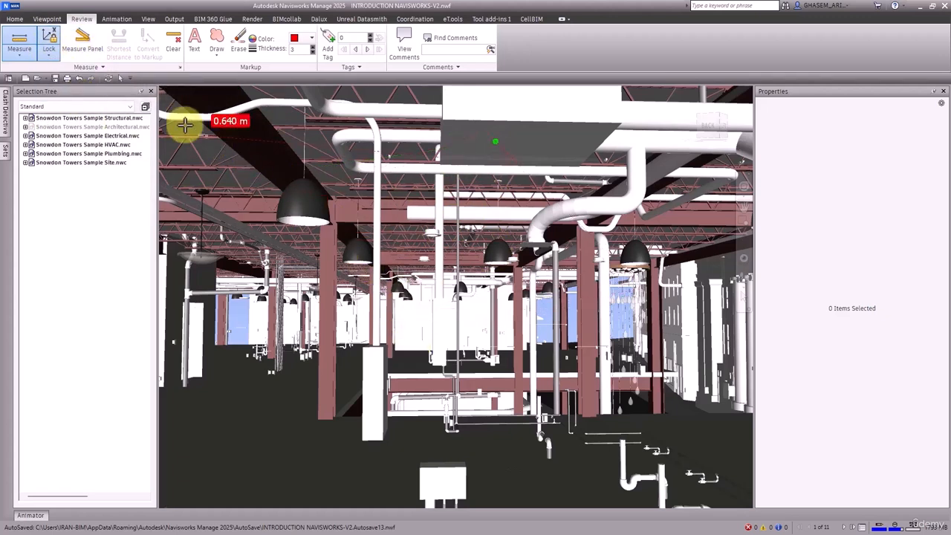
click(48, 52)
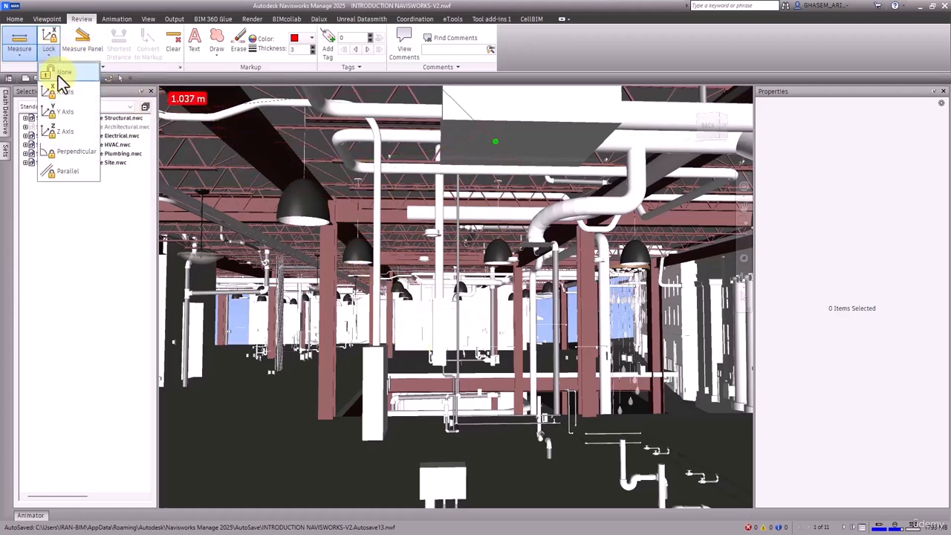
click(66, 132)
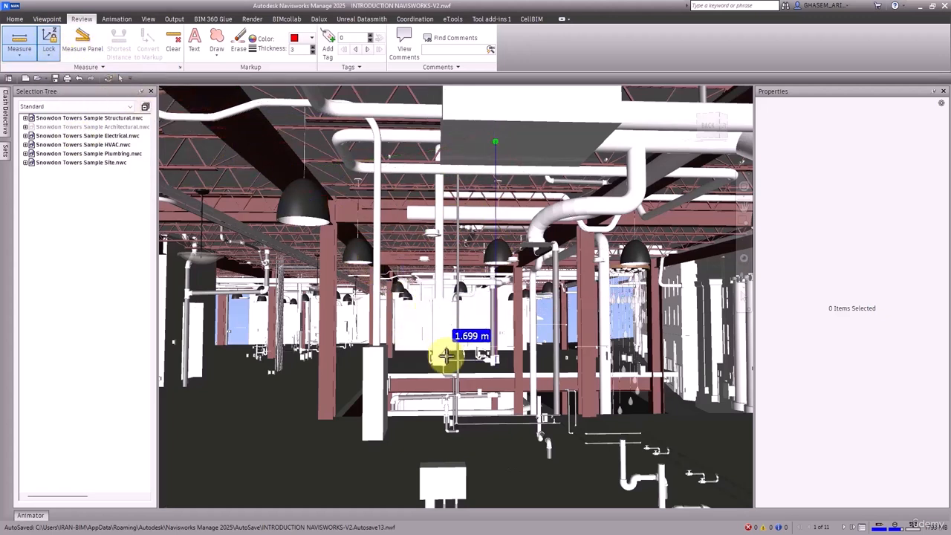
click(516, 464)
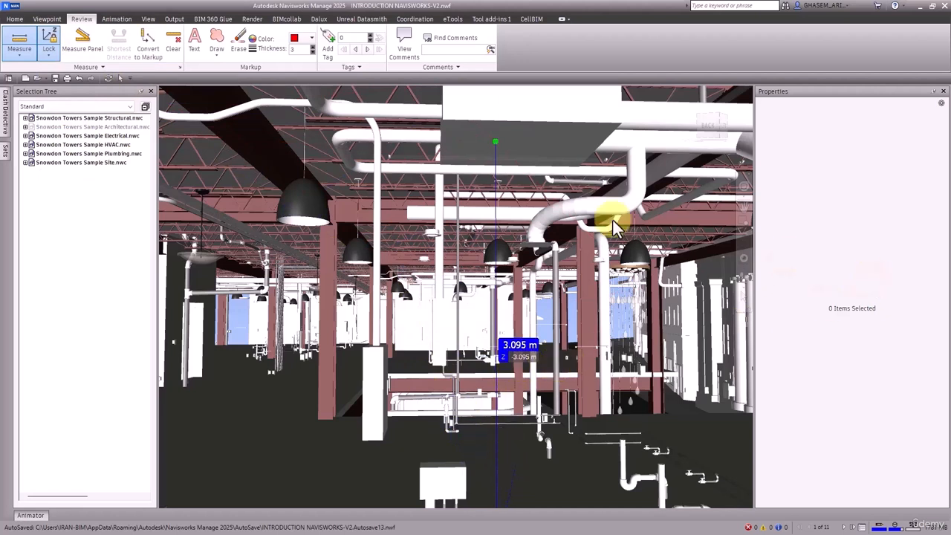
Show the measurement details in the Measure Tools panel, then return to object selection
click(86, 67)
click(86, 49)
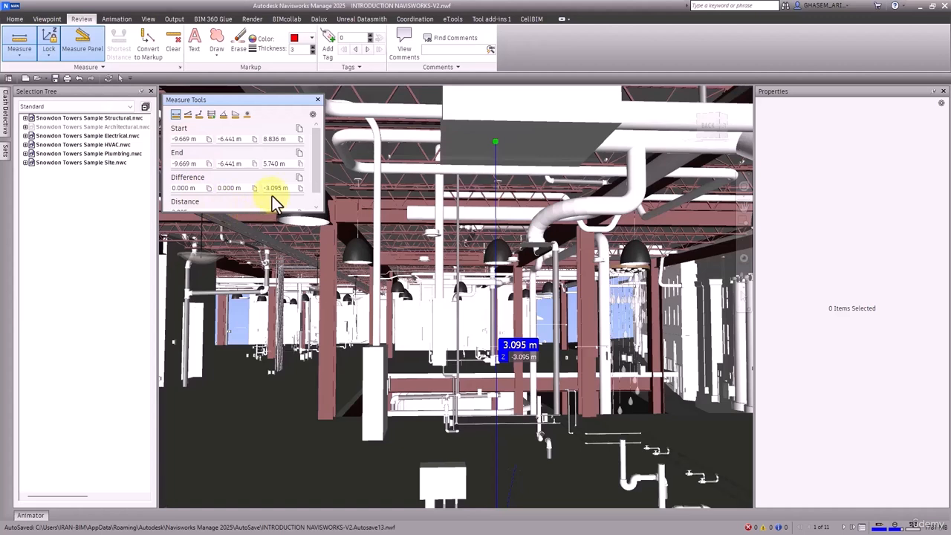
scroll(238, 200, down, 1)
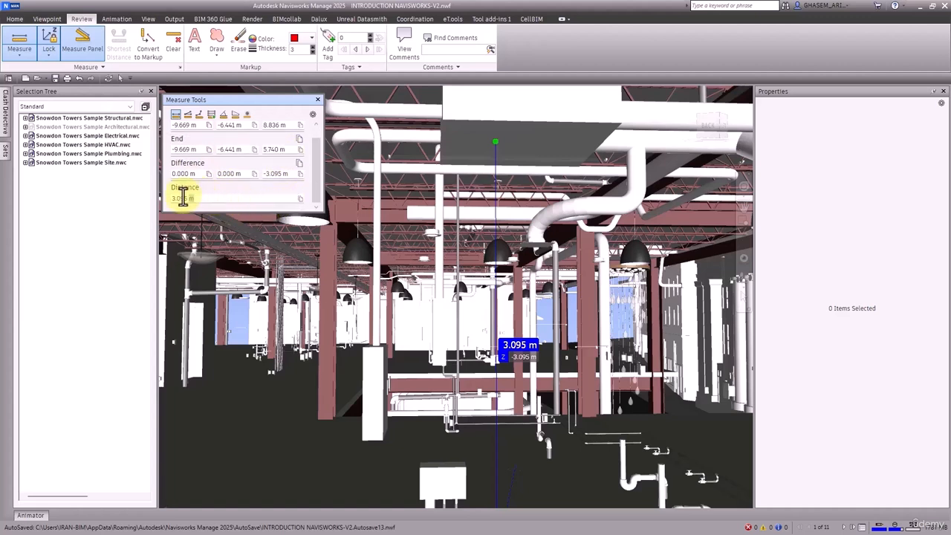
drag(196, 198, 164, 196)
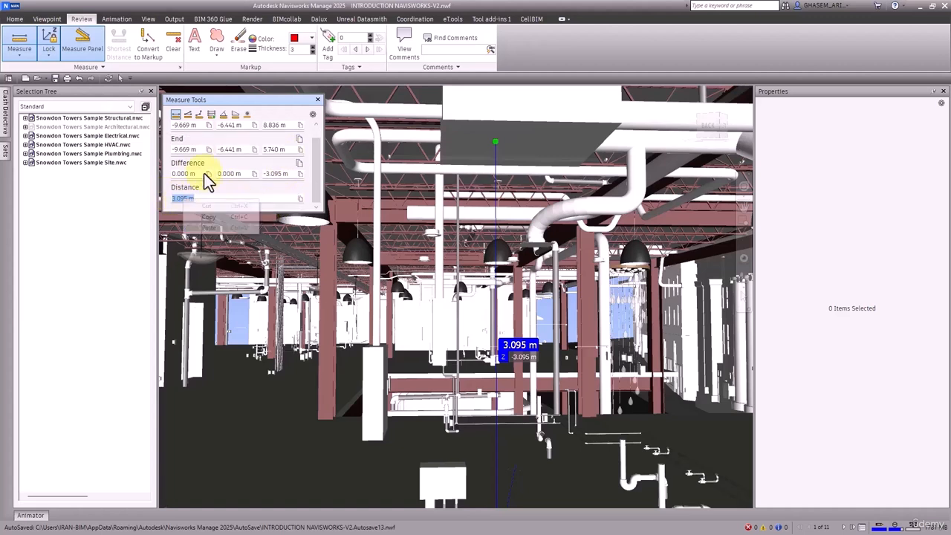
click(116, 79)
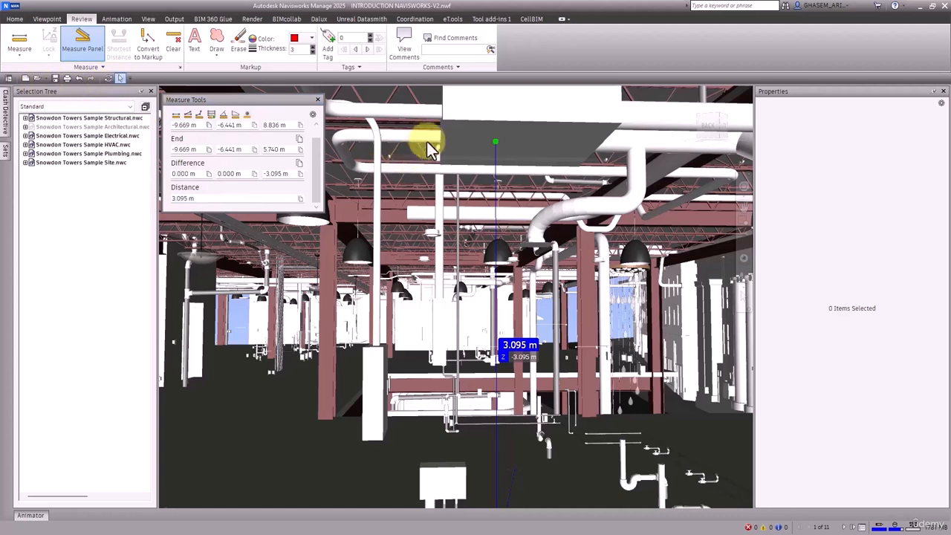
Reselect the heat recovery unit and change Elevation From Floor to 3.095
click(446, 135)
right_click(826, 267)
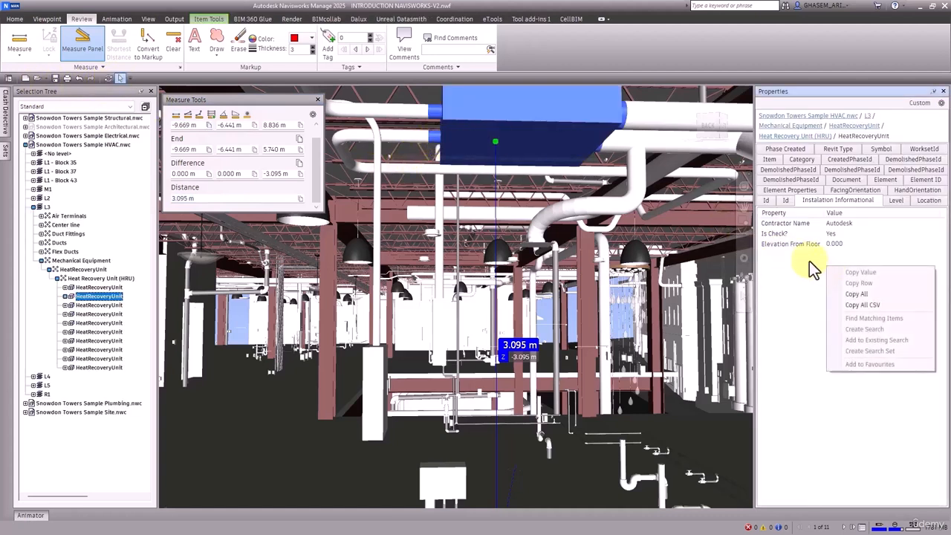
click(835, 246)
right_click(835, 246)
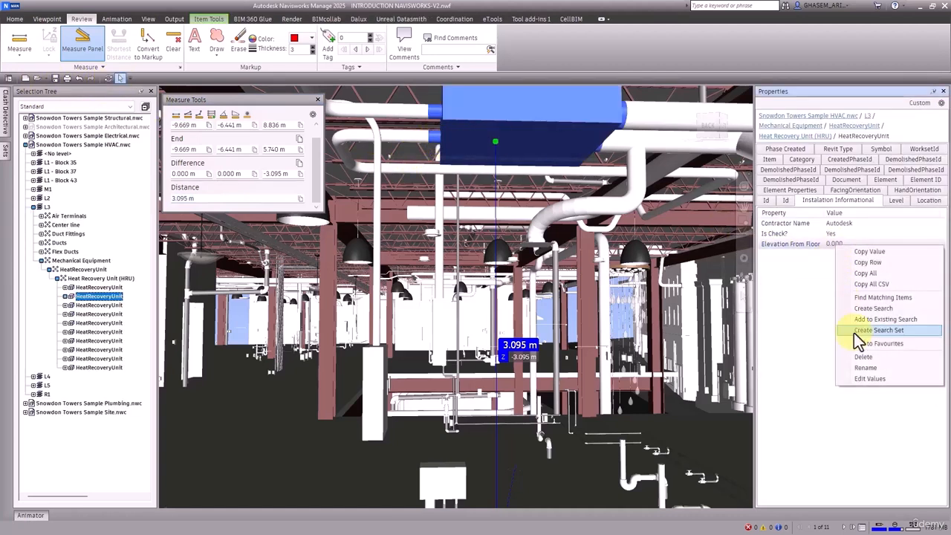
click(870, 378)
drag(846, 245, 819, 249)
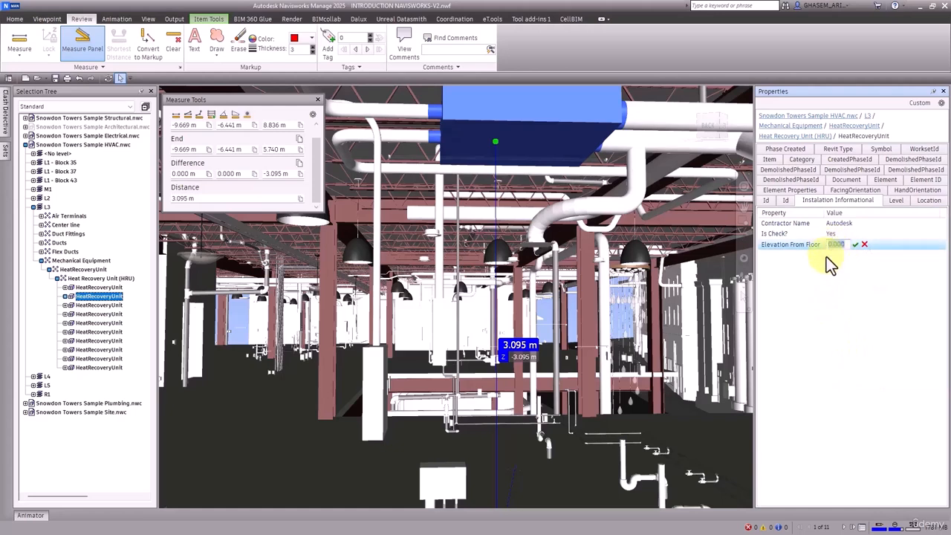
text(3.095)
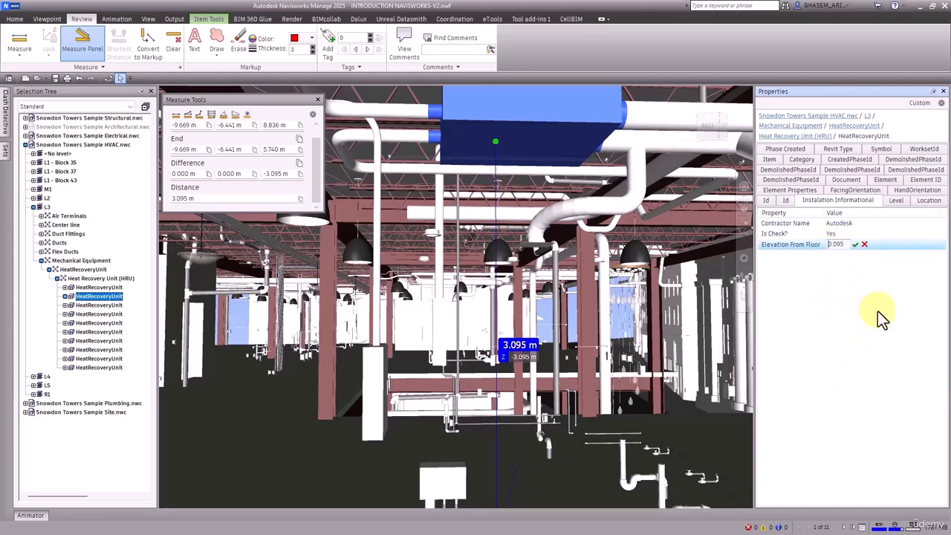
click(855, 245)
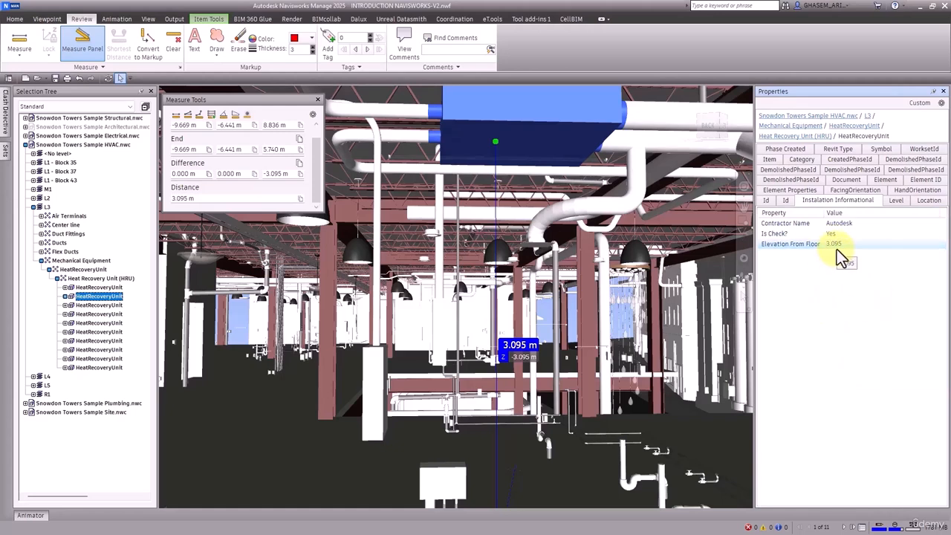
right_click(827, 259)
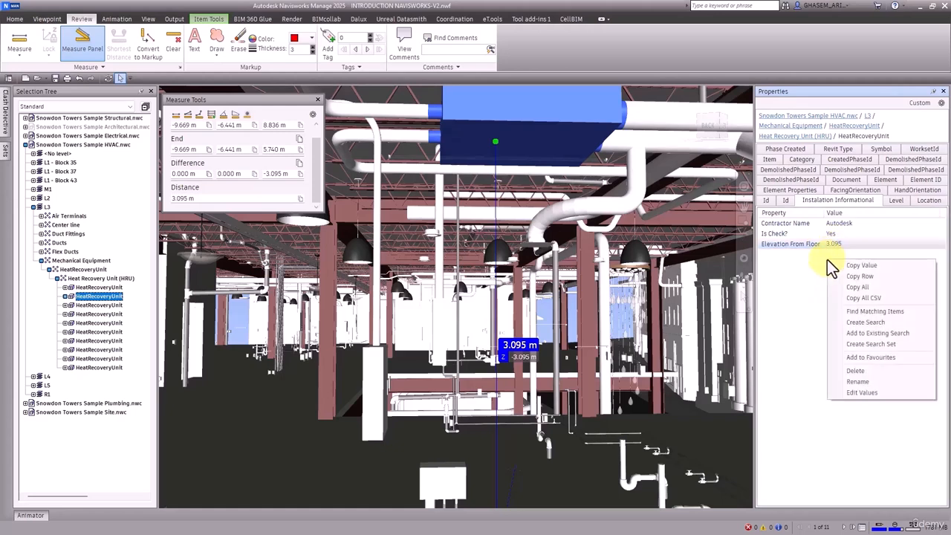
Insert an integer property named 'Element Number' set to 1, then clear the selection
click(920, 102)
mouse_move(921, 147)
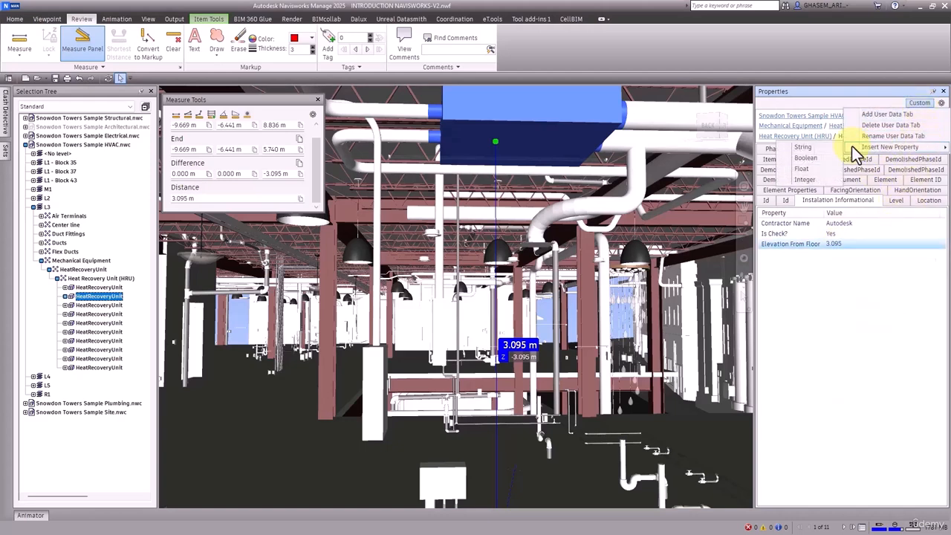
click(812, 185)
right_click(784, 257)
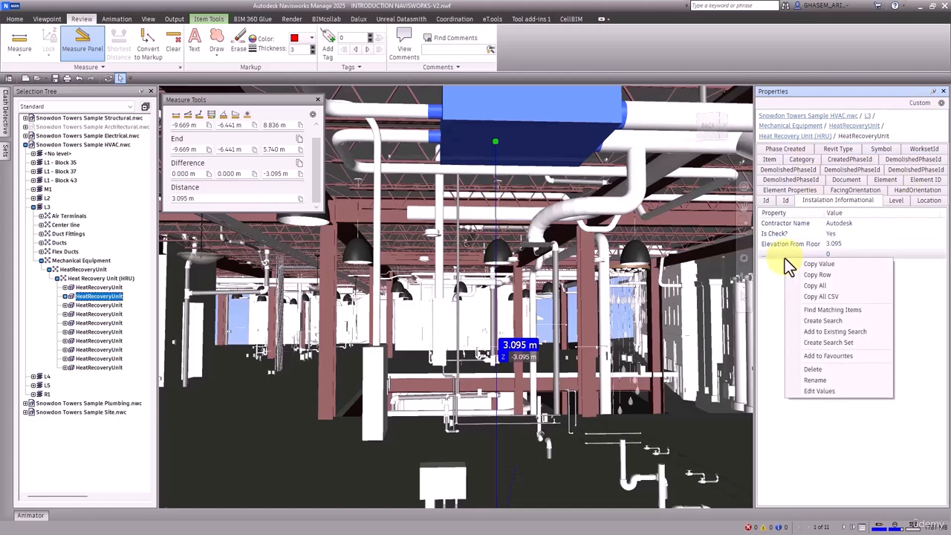
click(818, 380)
text(Ele)
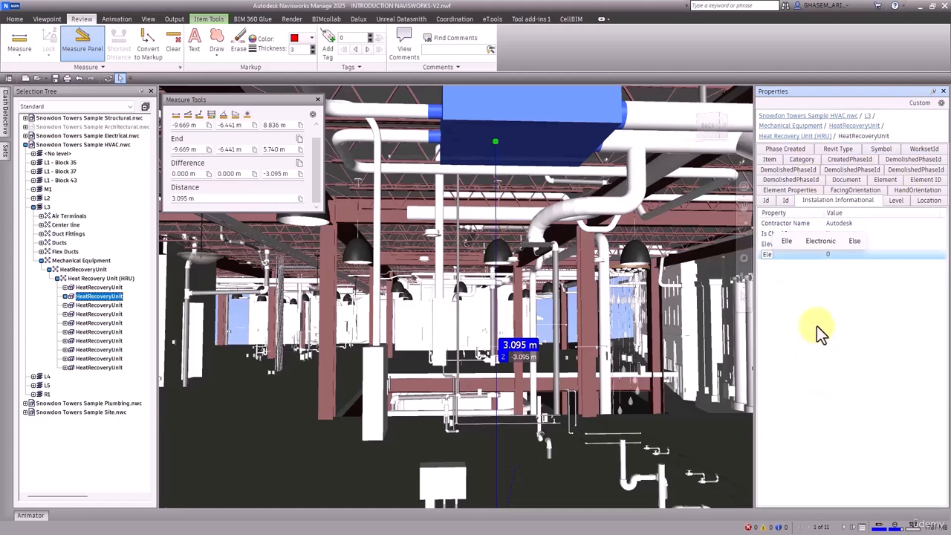
text(ment)
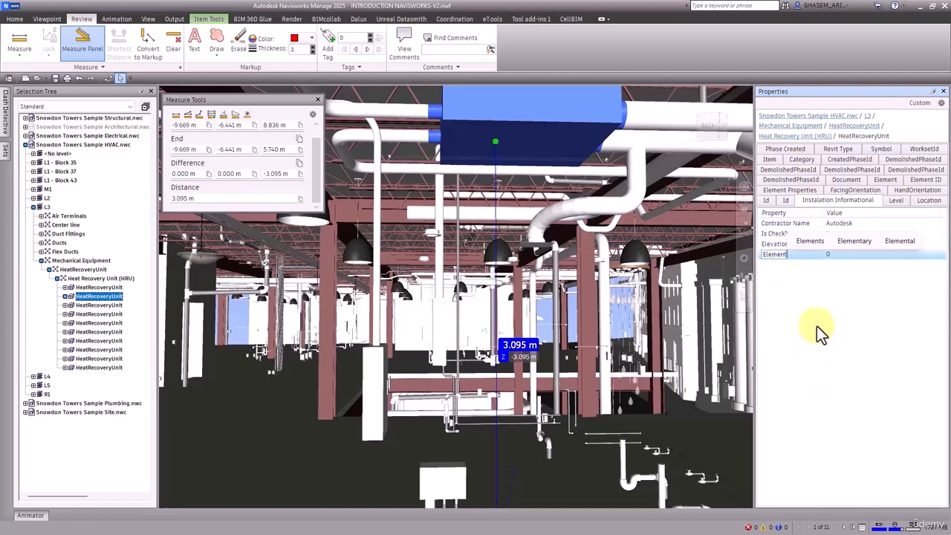
text( Number)
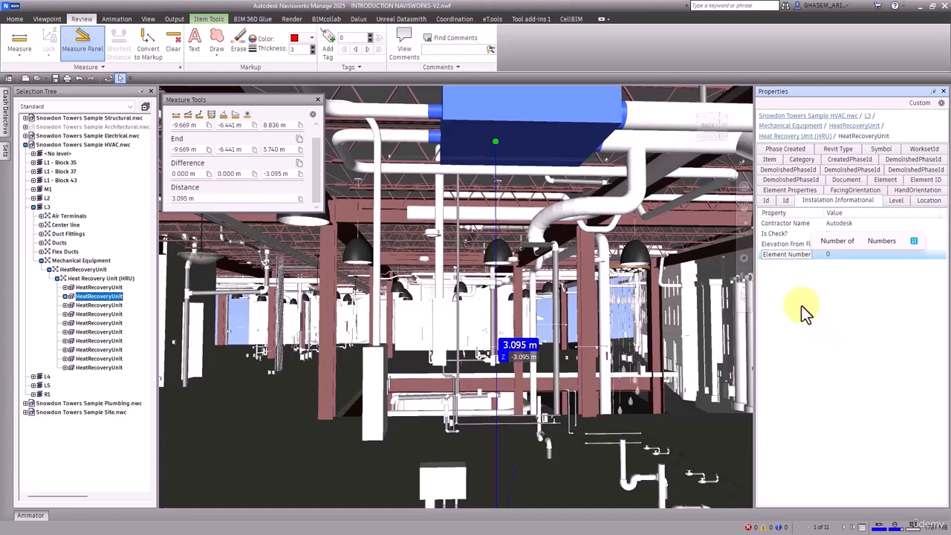
right_click(830, 258)
click(848, 373)
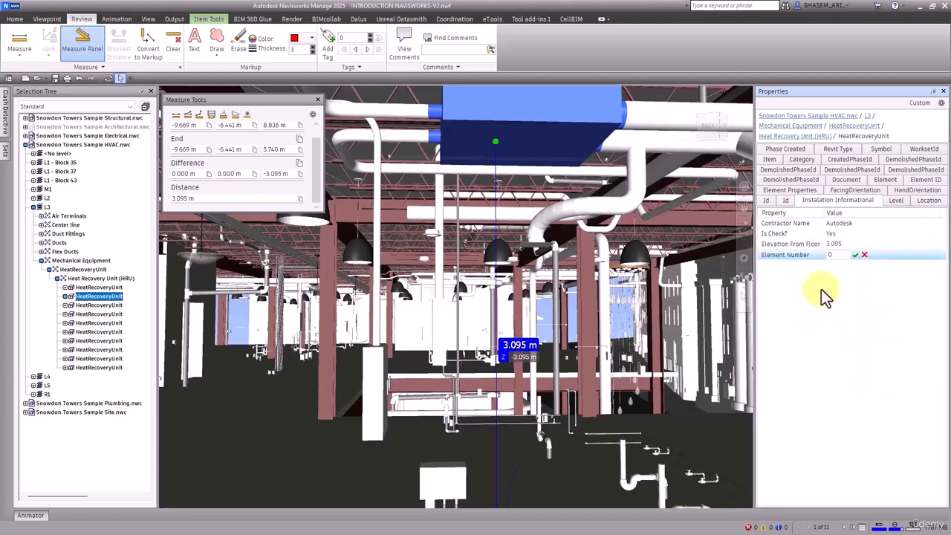
double_click(838, 255)
text(1)
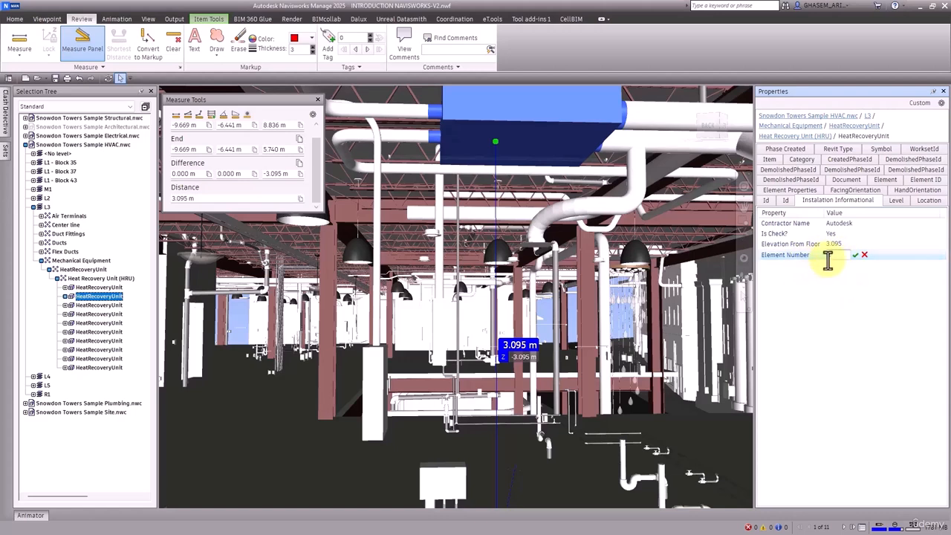
text(1)
click(855, 255)
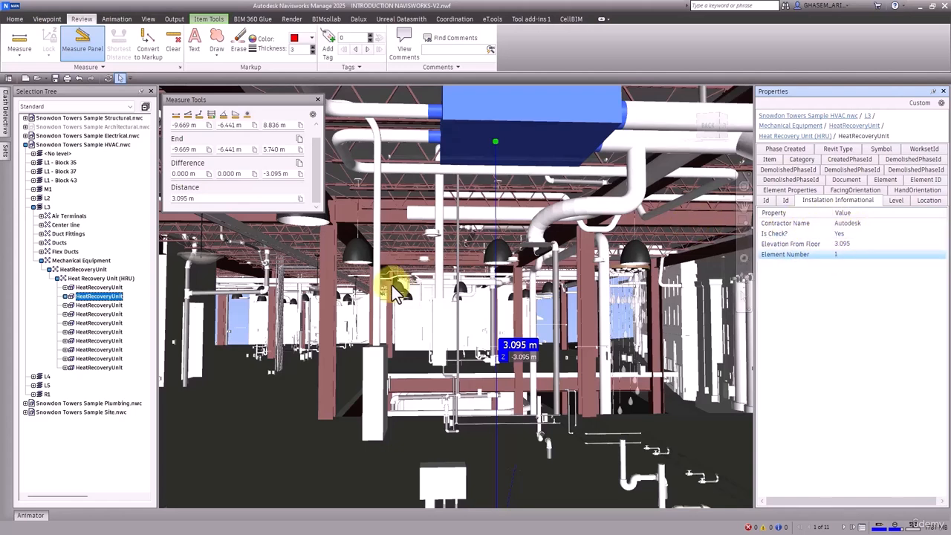
key(Escape)
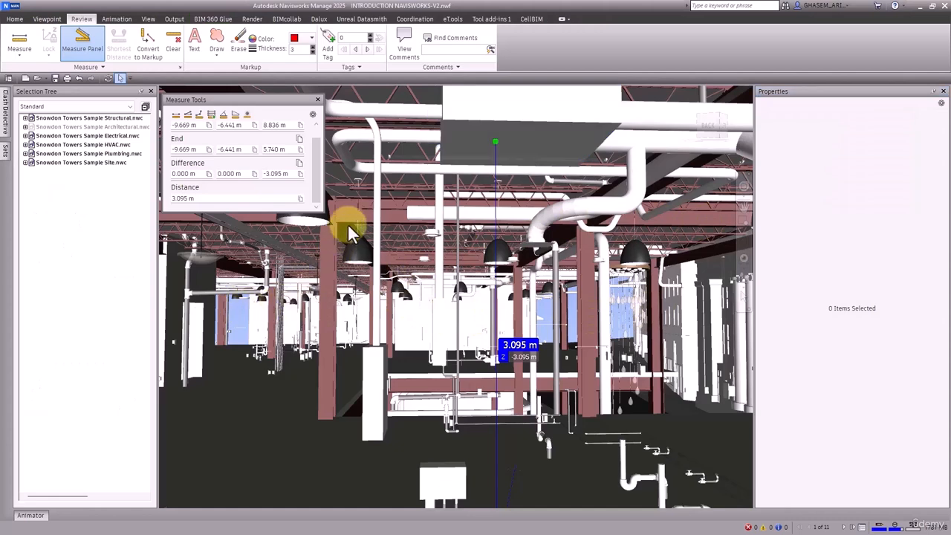
Clear the 3.095 m measurement, close Measure Tools, and select two W Shapes-Column columns
click(177, 45)
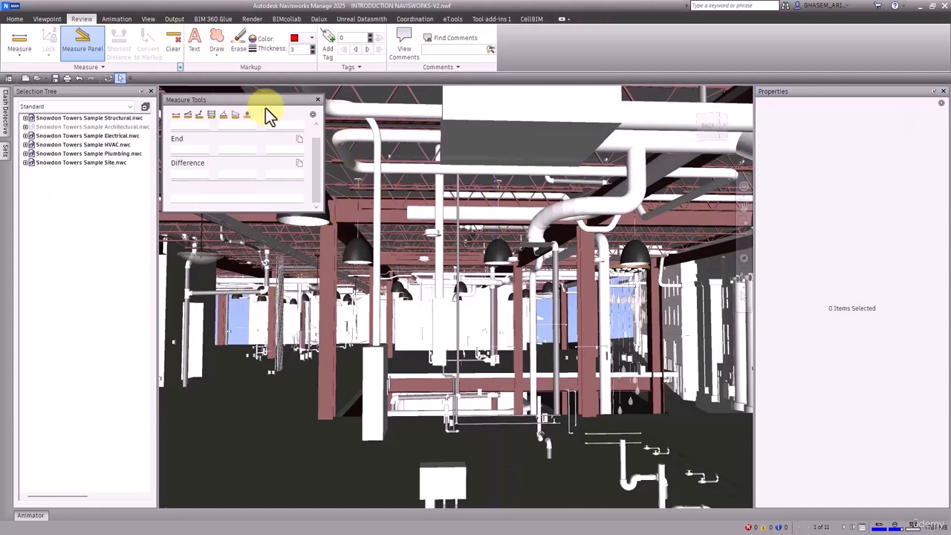
click(317, 99)
click(309, 195)
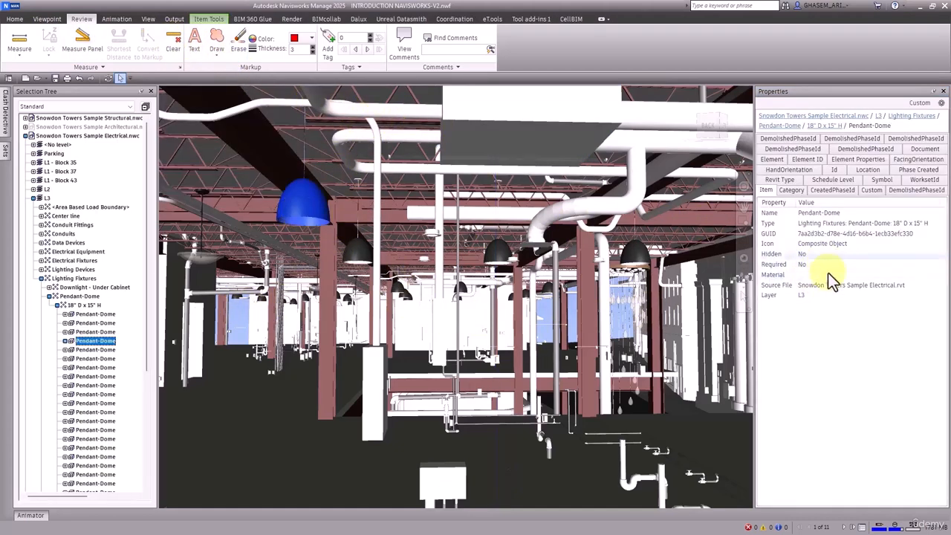
click(591, 309)
ctrl+click(327, 313)
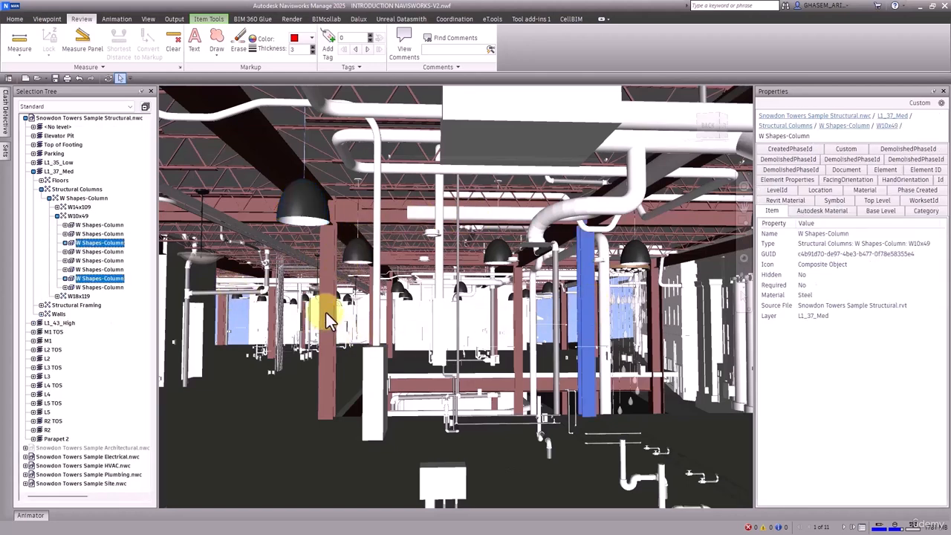
Add a new empty User Data tab to the selected columns
click(914, 103)
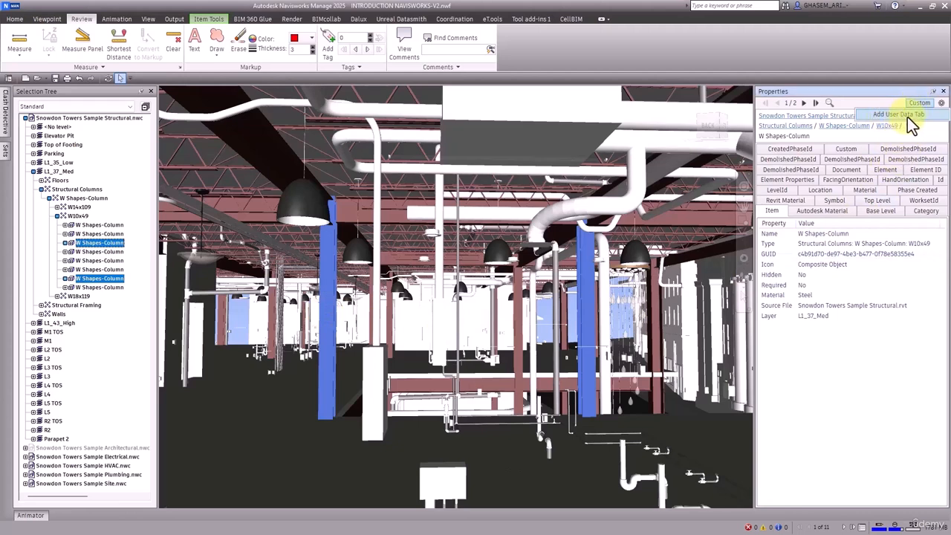
click(866, 90)
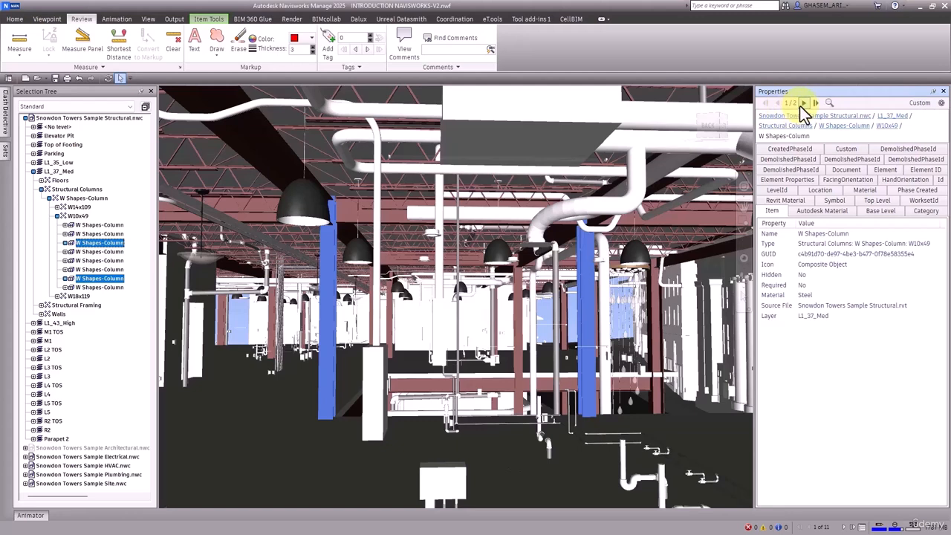
click(918, 102)
click(909, 113)
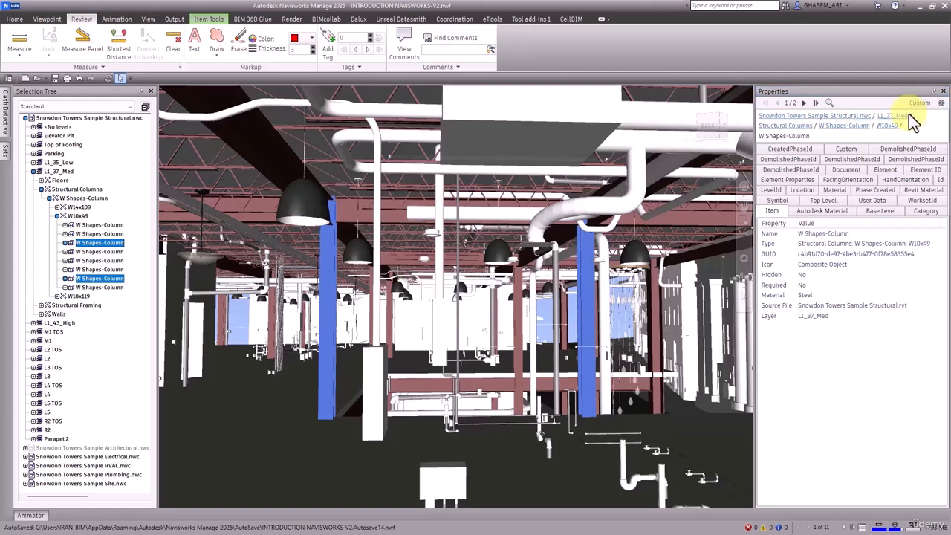
click(866, 200)
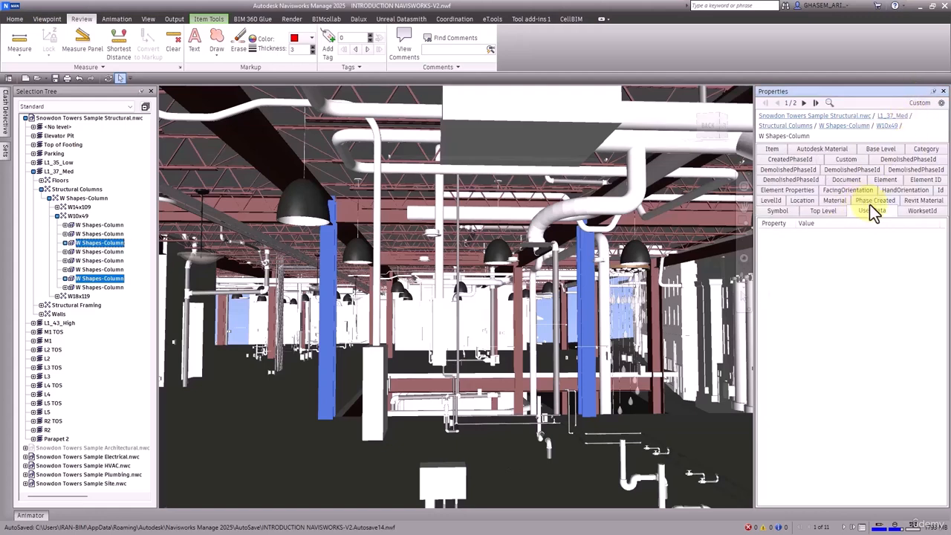
Rename the columns' User Data tab to '_TEST'
click(919, 105)
click(905, 139)
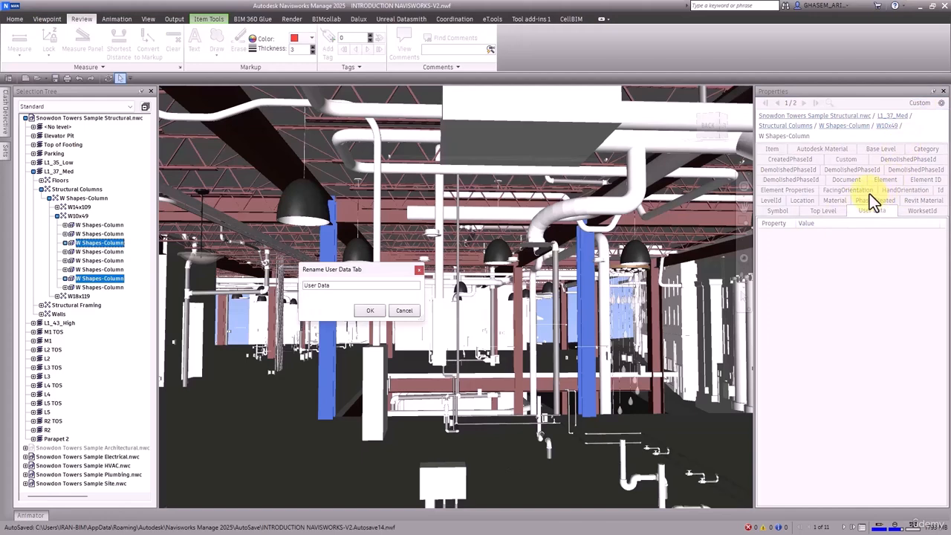
drag(349, 287, 253, 286)
key(BackSpace)
text(_TEST)
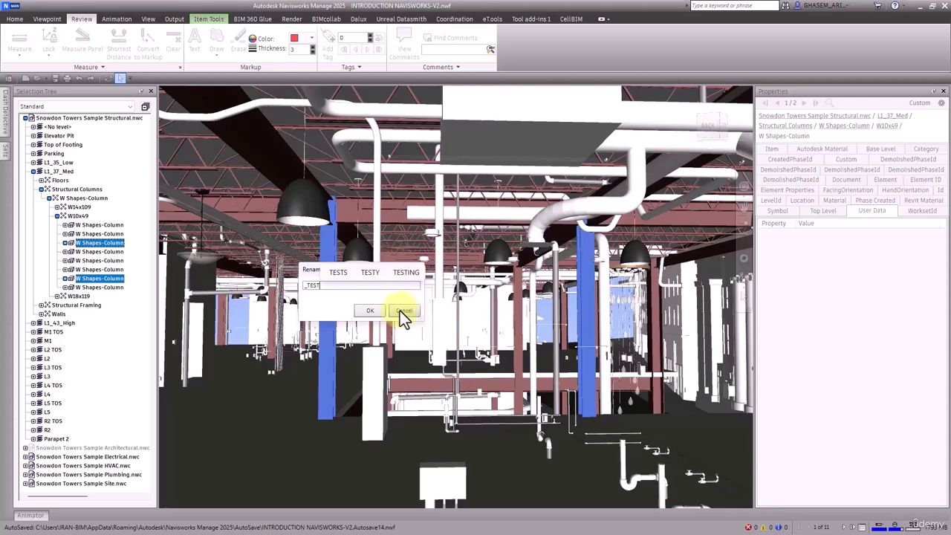
click(370, 312)
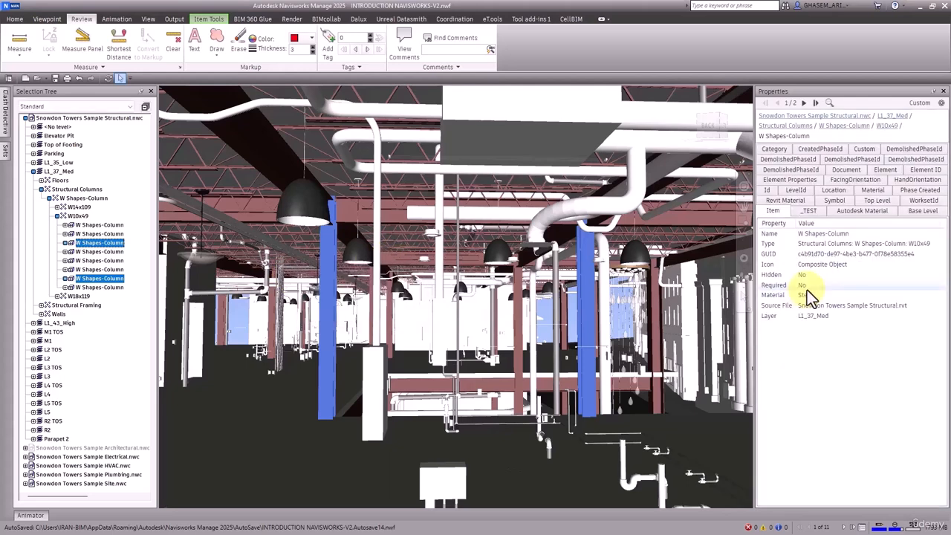
click(331, 287)
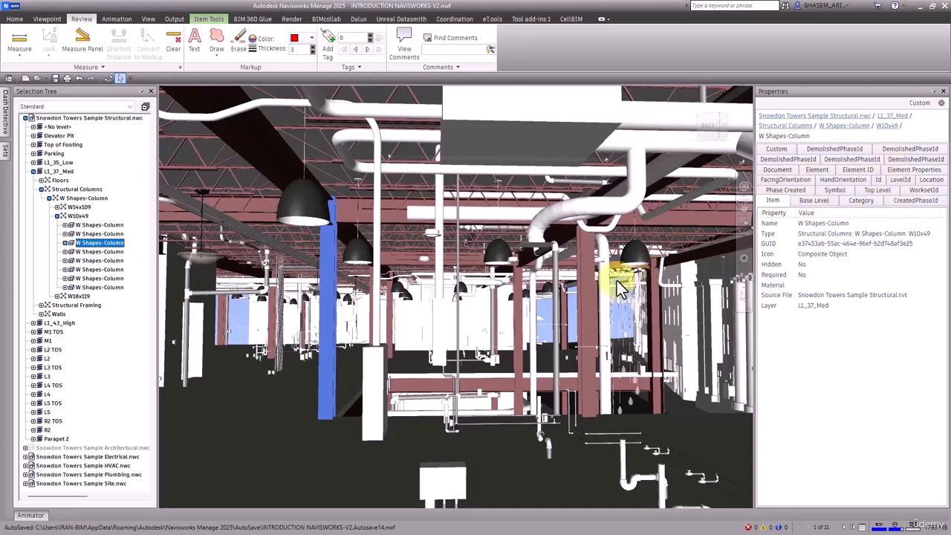
click(588, 281)
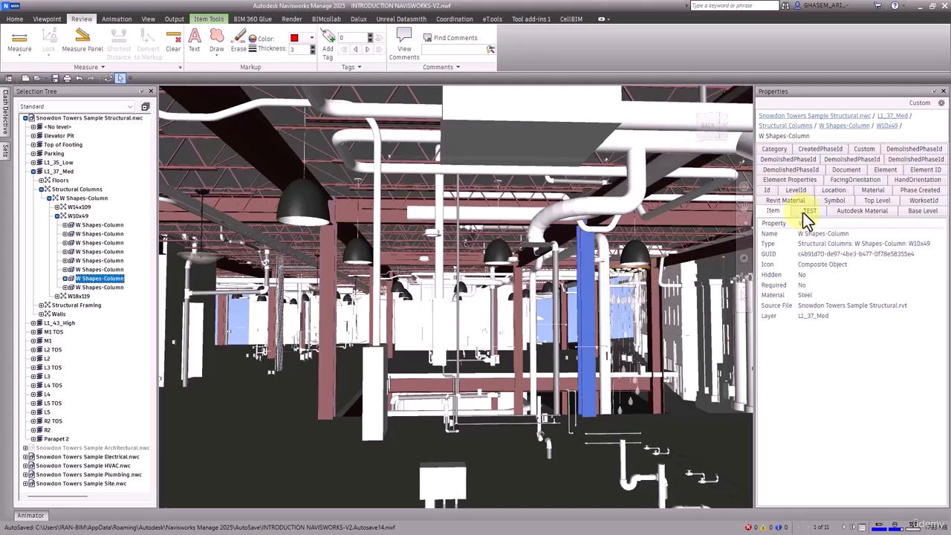
click(804, 212)
click(332, 260)
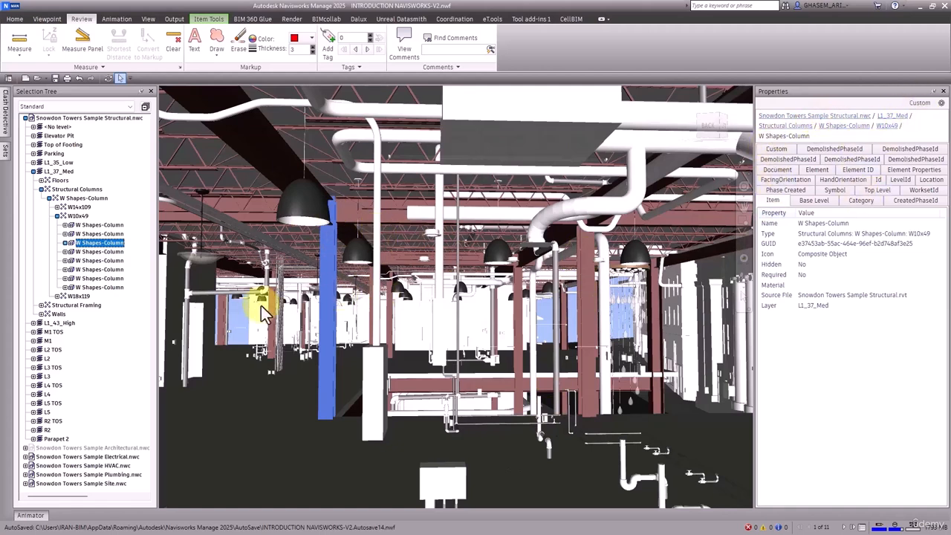
Deselect everything and switch the ribbon from the Review tools to the Home tab
key(Escape)
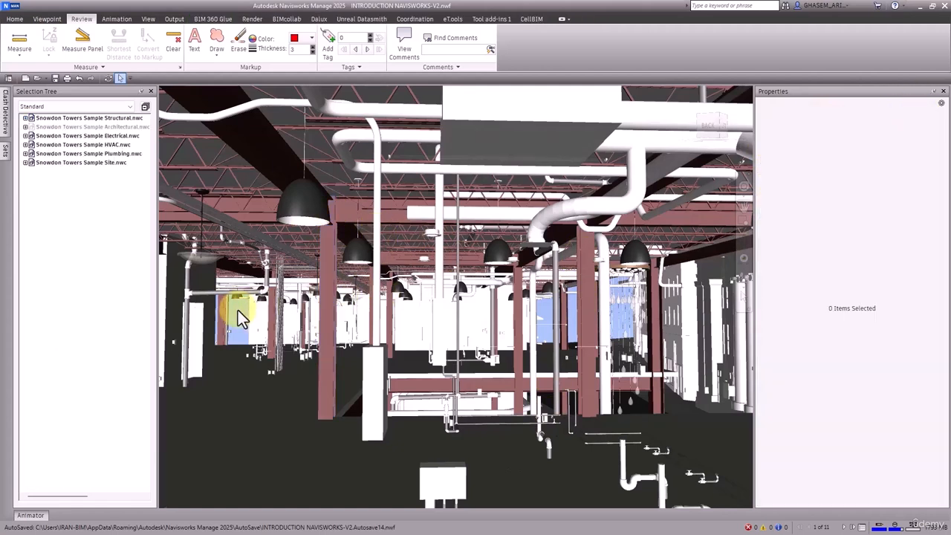
click(13, 19)
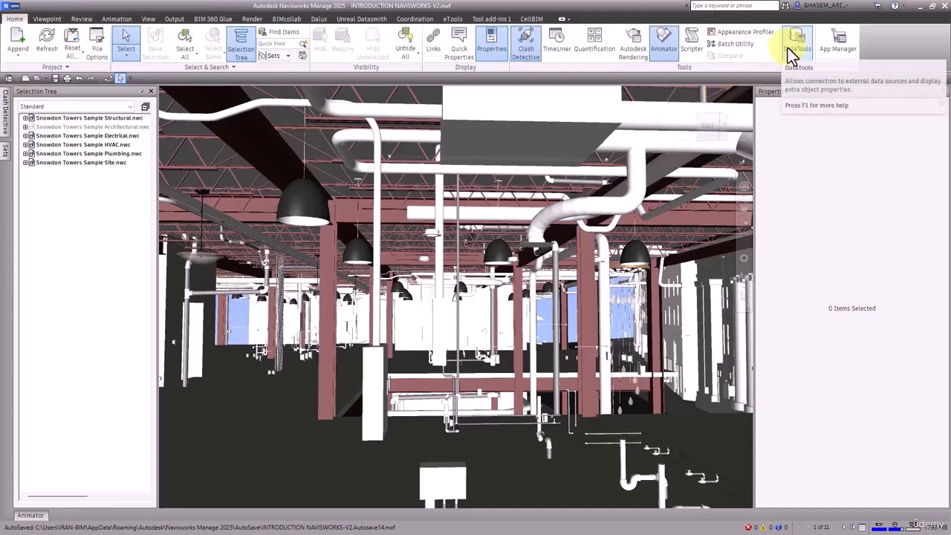